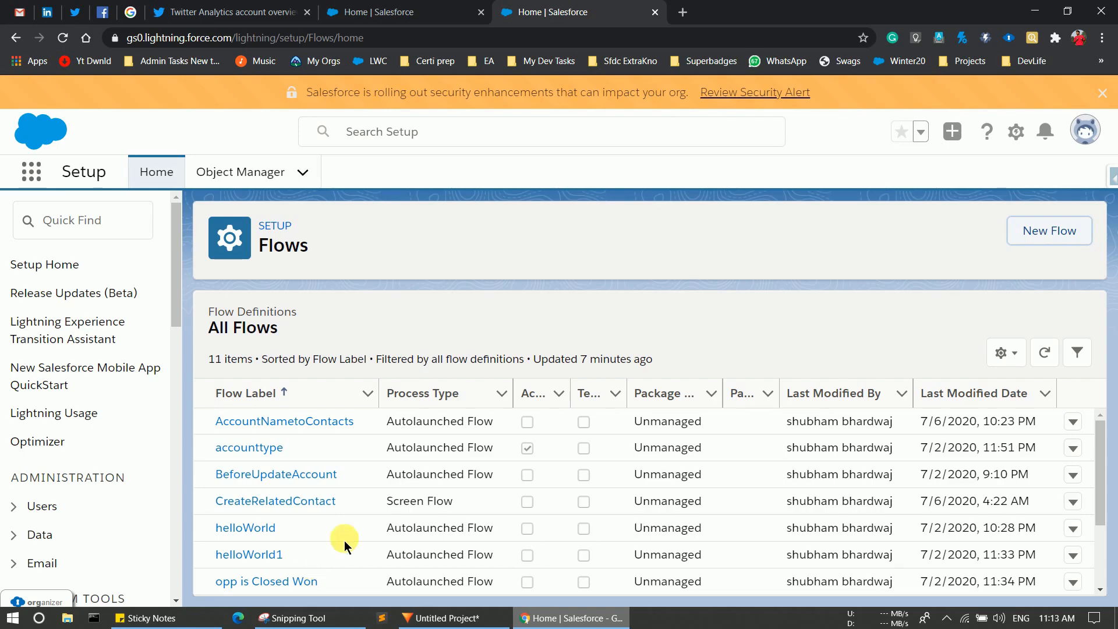
# Step: Create a new Record-Triggered Flow
pyautogui.click(1042, 235)
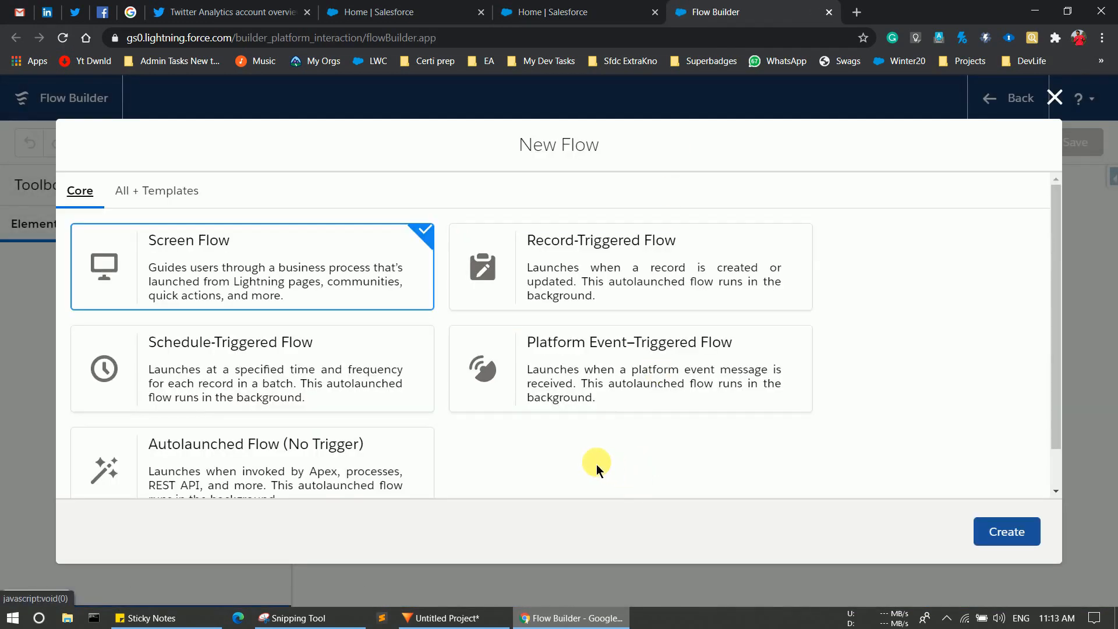
pyautogui.scroll(-1, 594, 463)
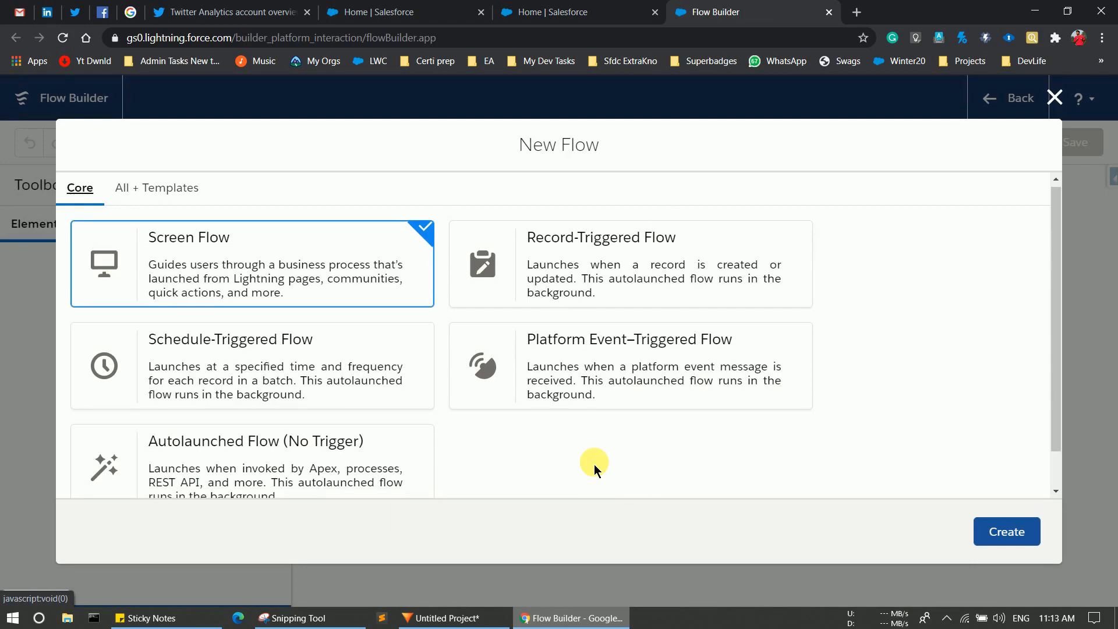
pyautogui.click(561, 296)
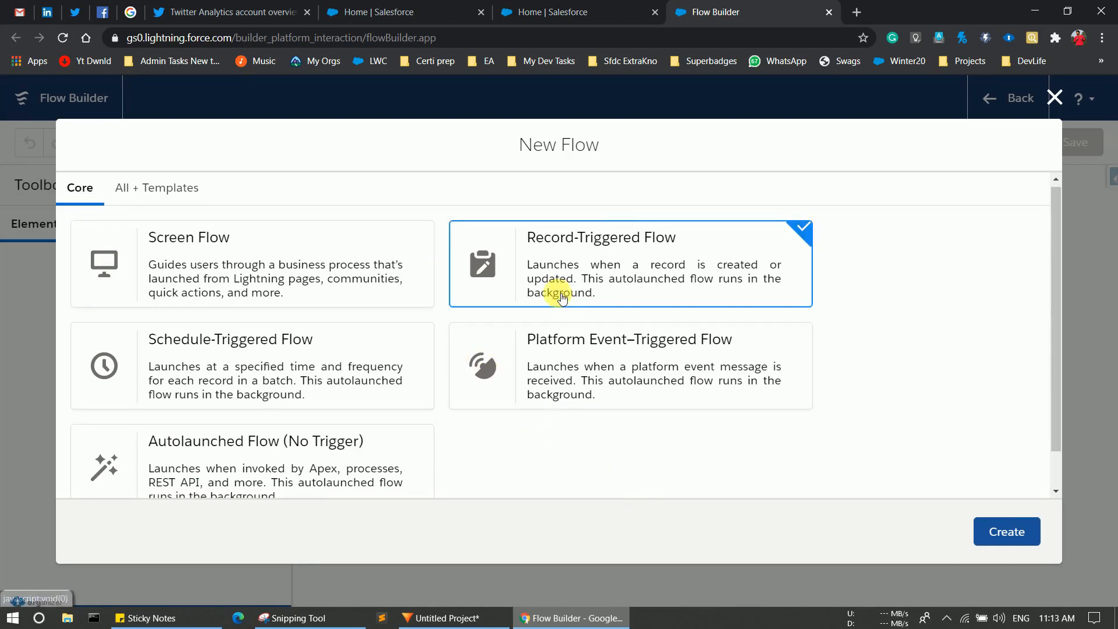
pyautogui.click(1019, 540)
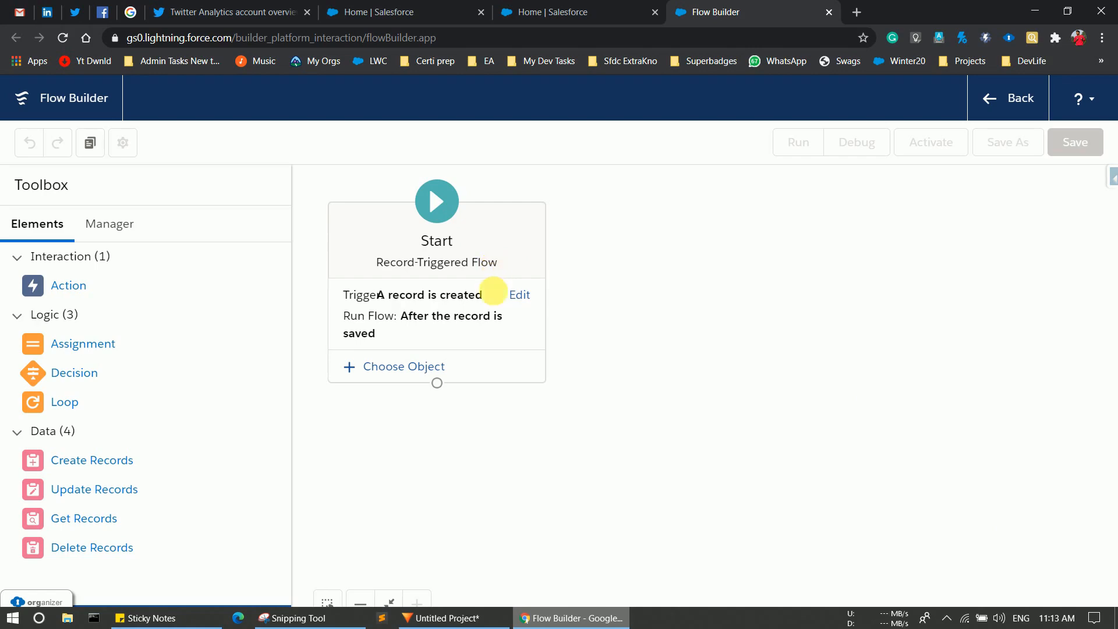
# Step: Configure the flow trigger to fire when a record is updated
pyautogui.click(521, 296)
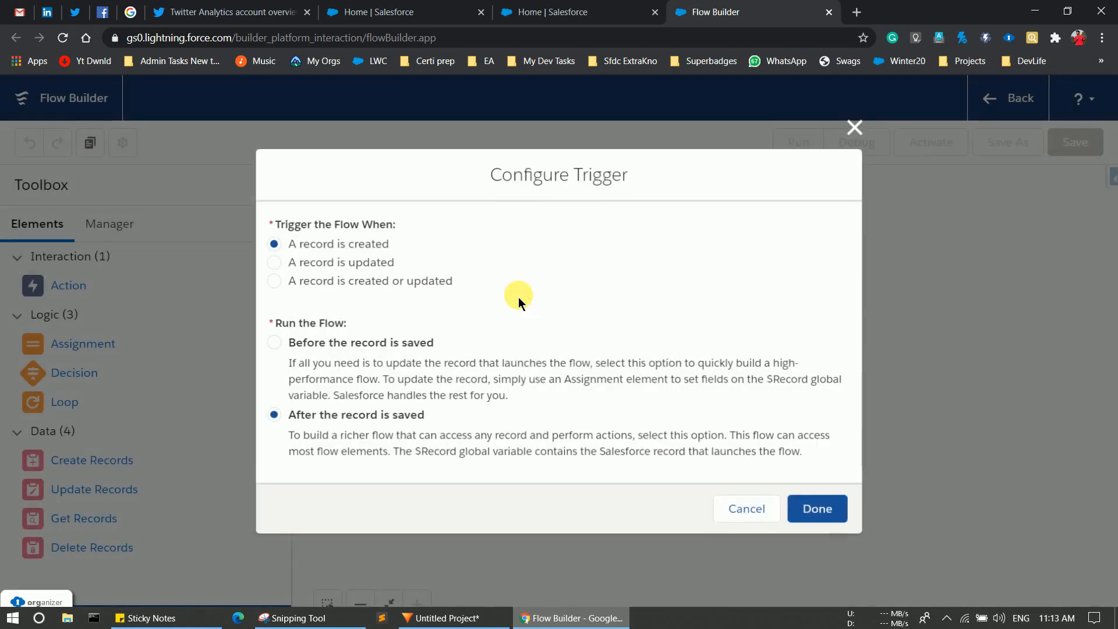
pyautogui.click(272, 260)
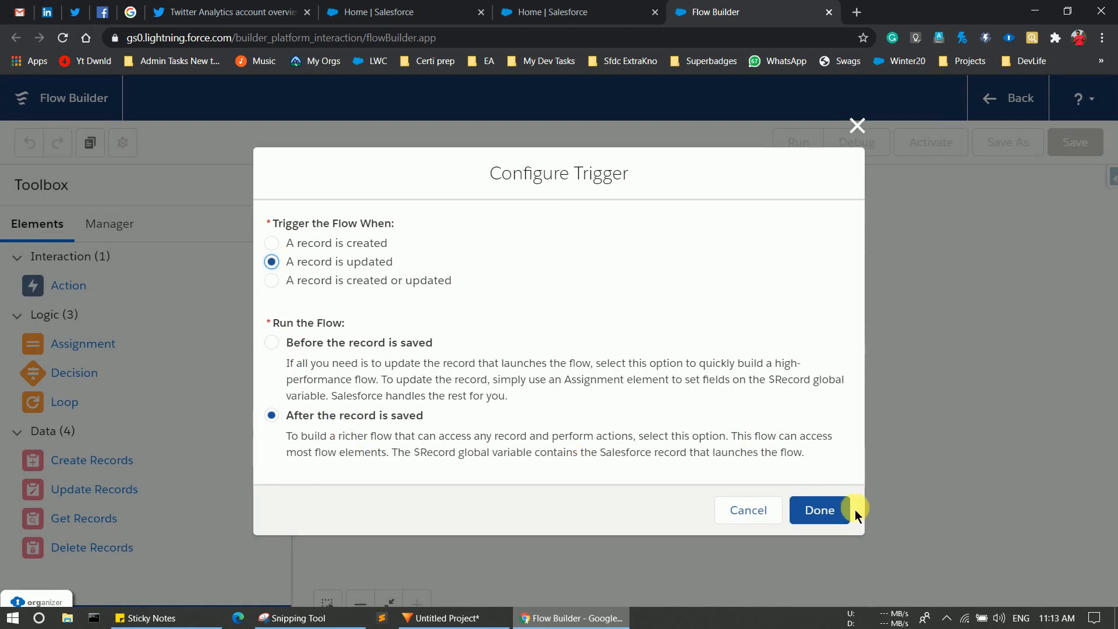
pyautogui.click(837, 515)
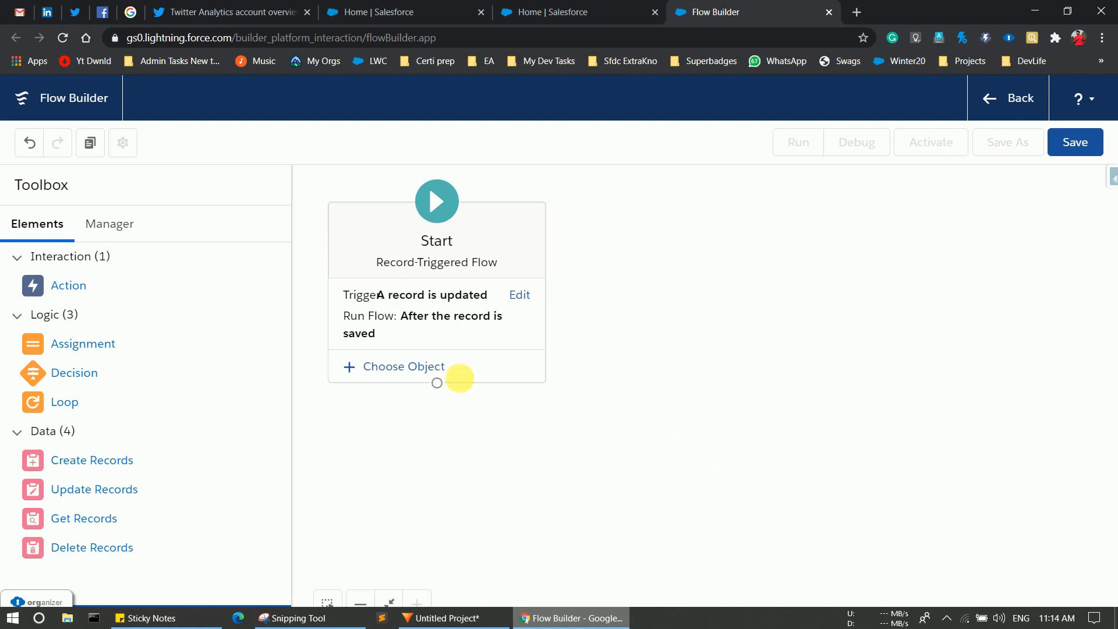
# Step: Choose Account as the object whose records trigger the flow
pyautogui.click(431, 376)
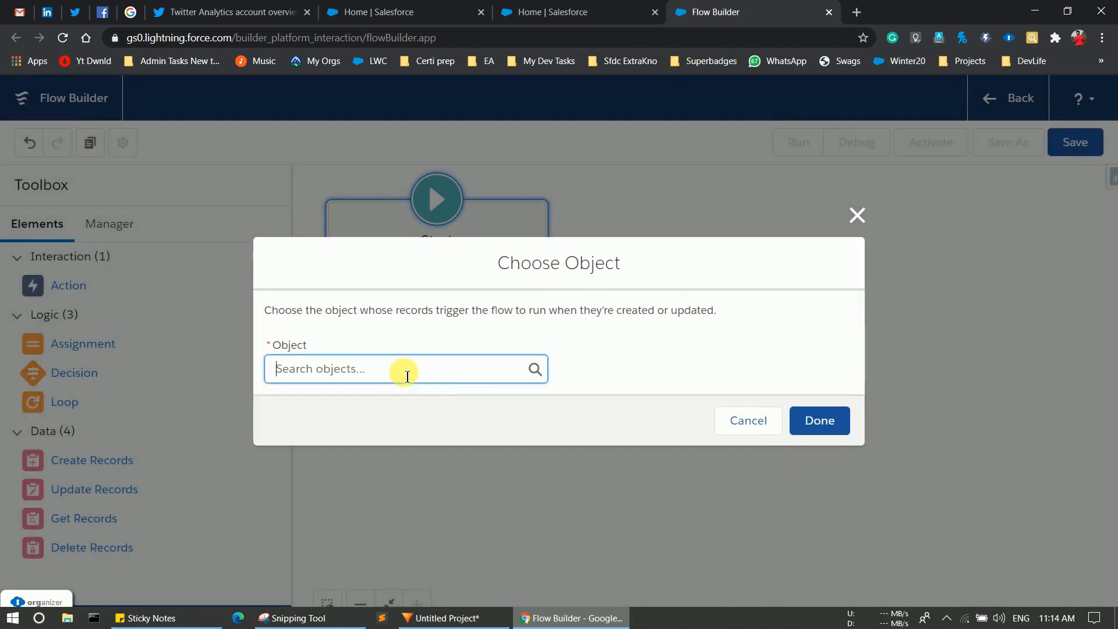
pyautogui.click(407, 375)
pyautogui.write('Account')
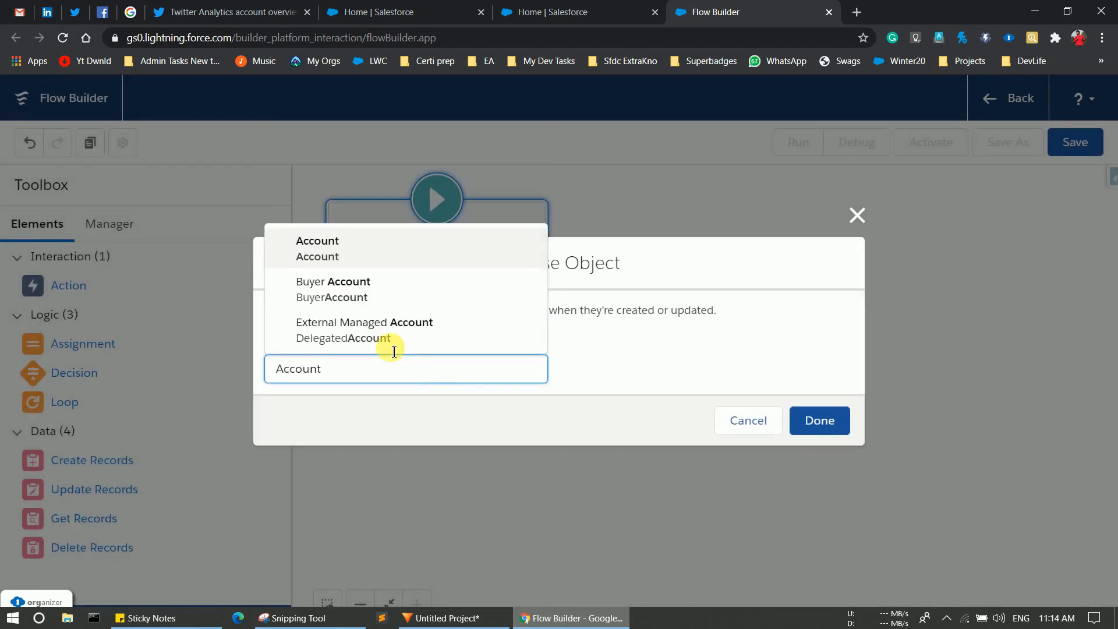
pyautogui.click(324, 244)
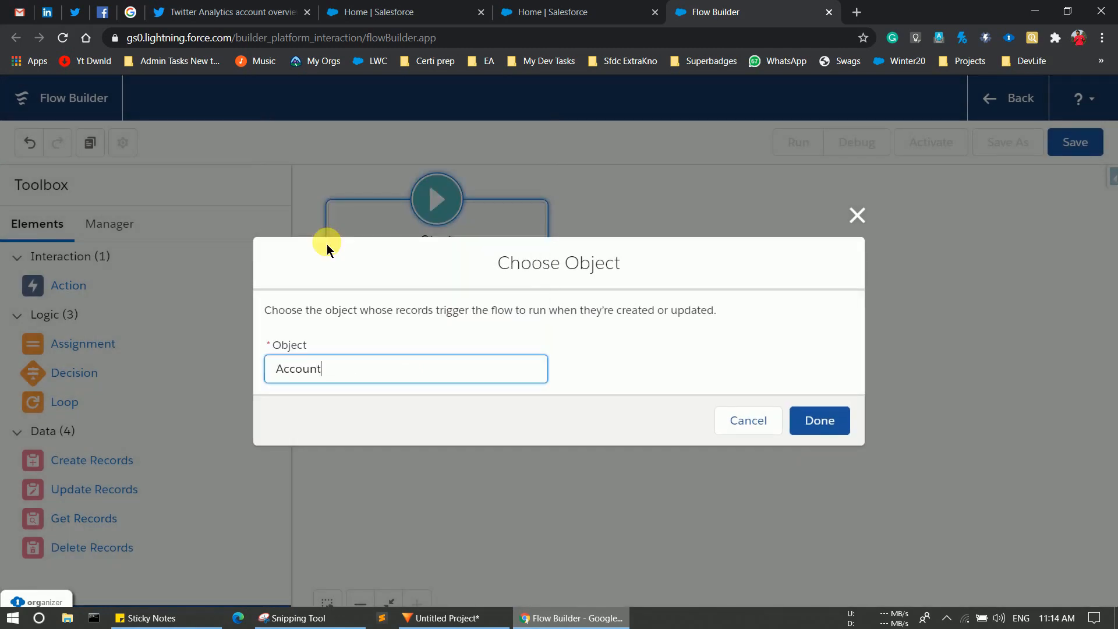
pyautogui.click(830, 429)
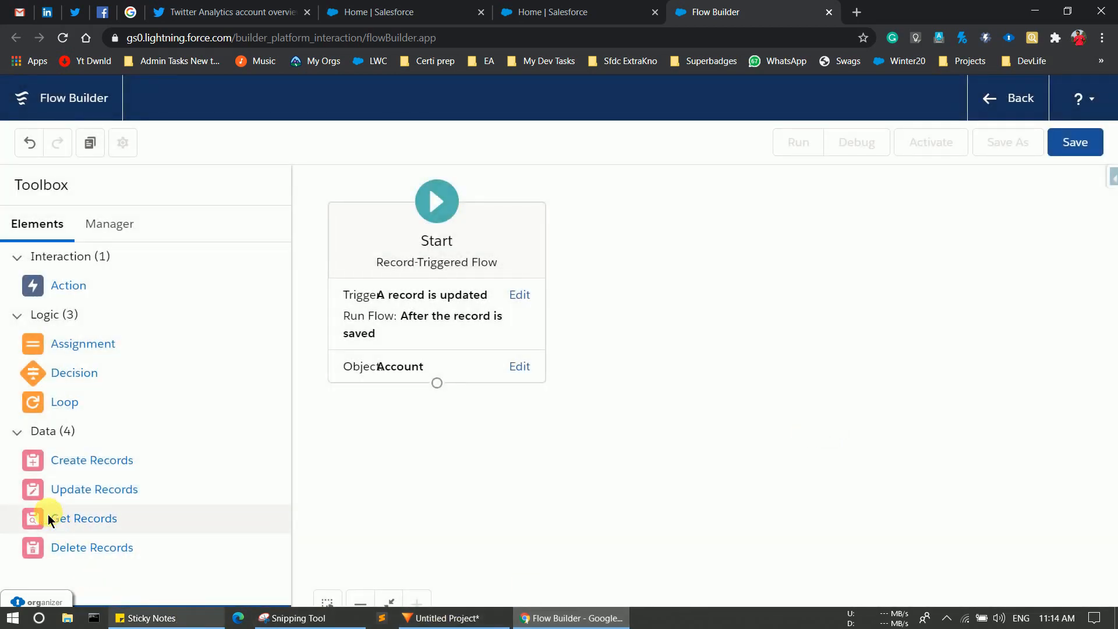
# Step: Add a Get Records element below Start with the label and API name getAllRelatedContacts
pyautogui.moveTo(27, 517); pyautogui.dragTo(424, 441)
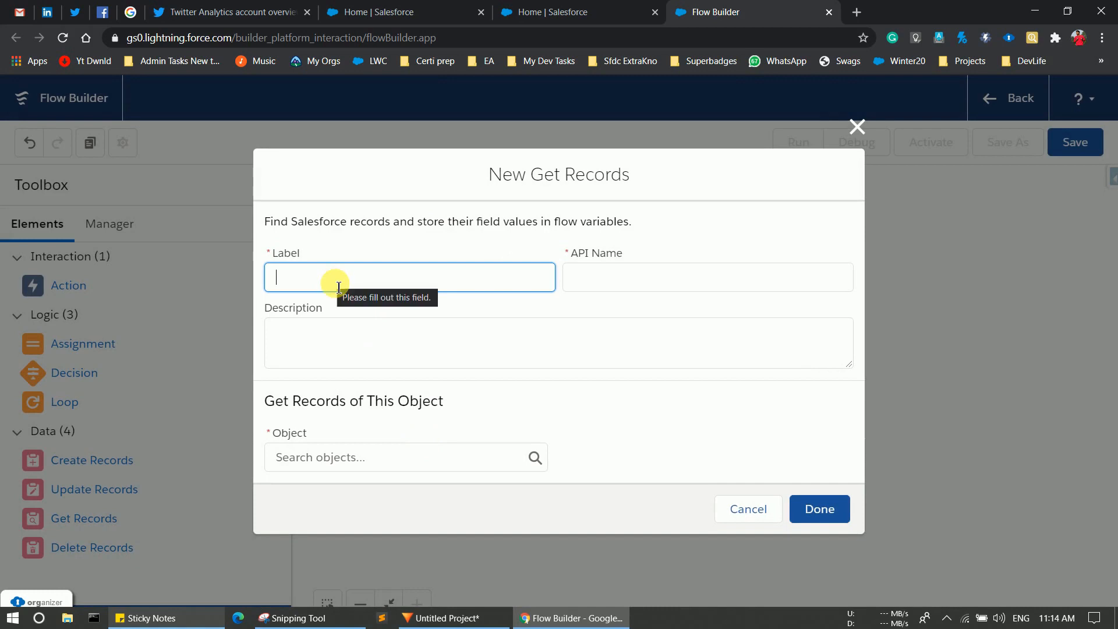
pyautogui.write('getAllA')
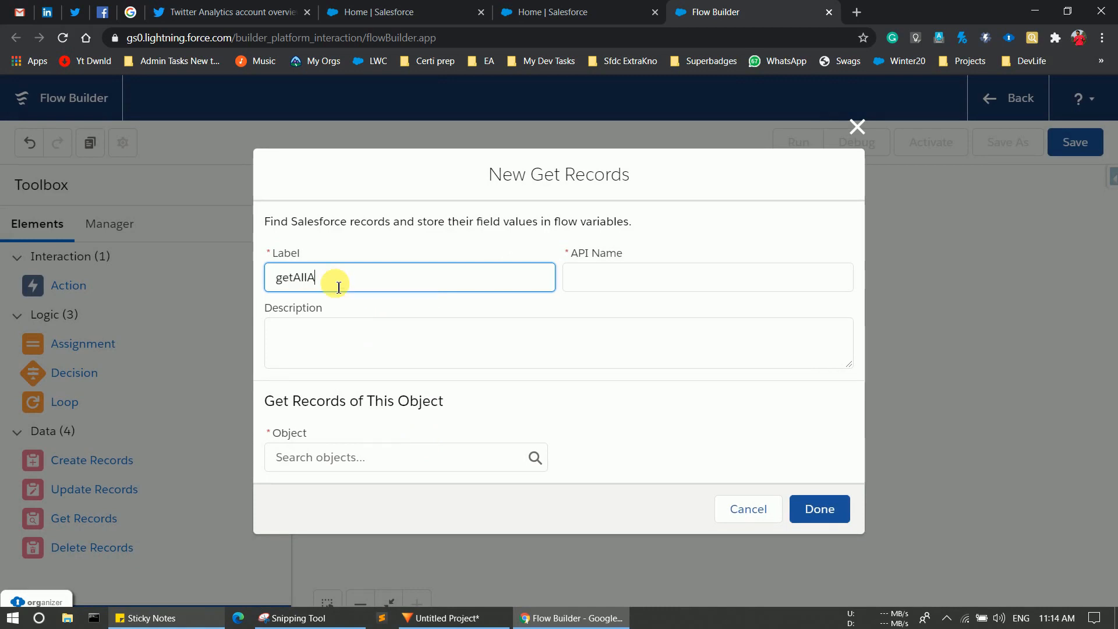
pyautogui.press('BackSpace')
pyautogui.write('Contacts')
pyautogui.press('BackSpace')
pyautogui.press('BackSpace')
pyautogui.press('BackSpace')
pyautogui.press('BackSpace')
pyautogui.press('BackSpace')
pyautogui.press('BackSpace')
pyautogui.press('BackSpace')
pyautogui.press('BackSpace')
pyautogui.write('RelatedContcats')
pyautogui.press('BackSpace')
pyautogui.press('BackSpace')
pyautogui.press('BackSpace')
pyautogui.press('BackSpace')
pyautogui.write('acts')
pyautogui.click(633, 285)
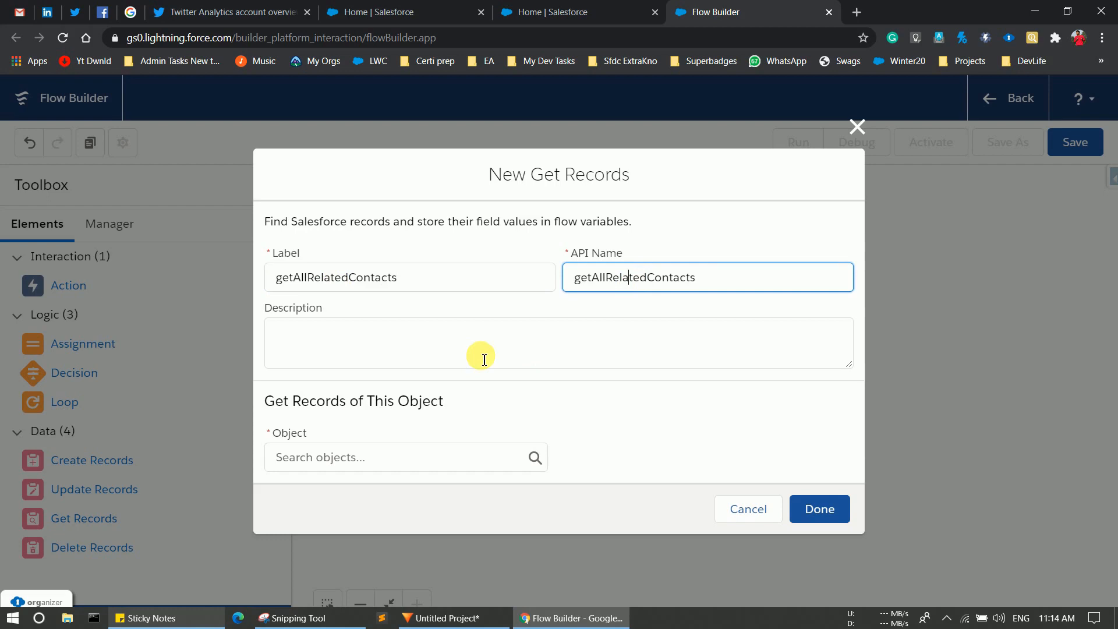
# Step: Set the Get Records element to retrieve records of the Contact object
pyautogui.click(335, 471)
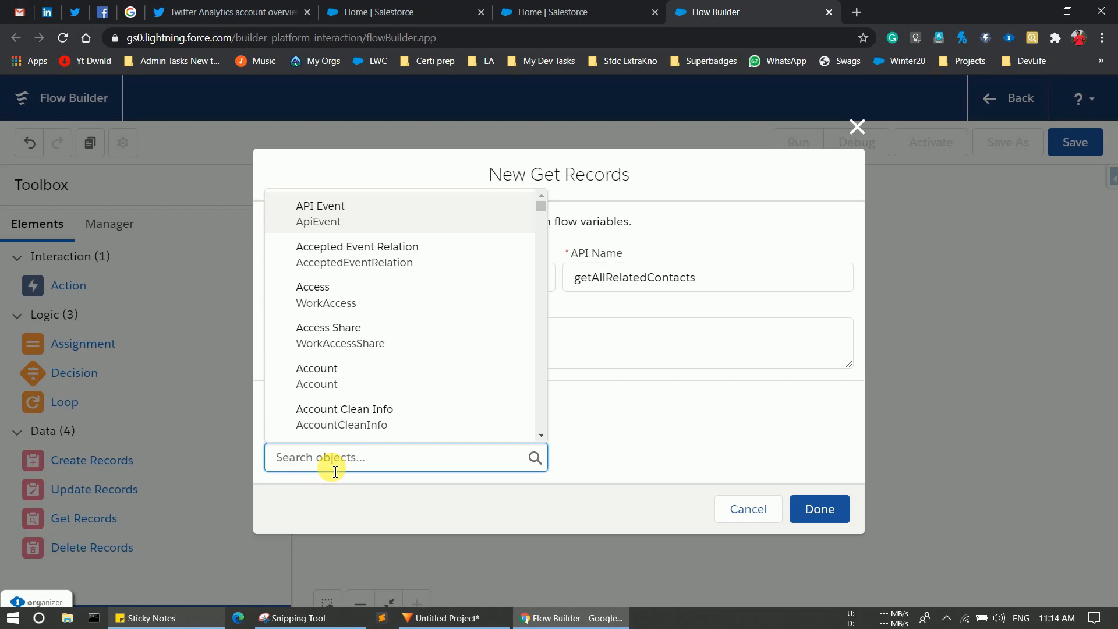
pyautogui.write('Con')
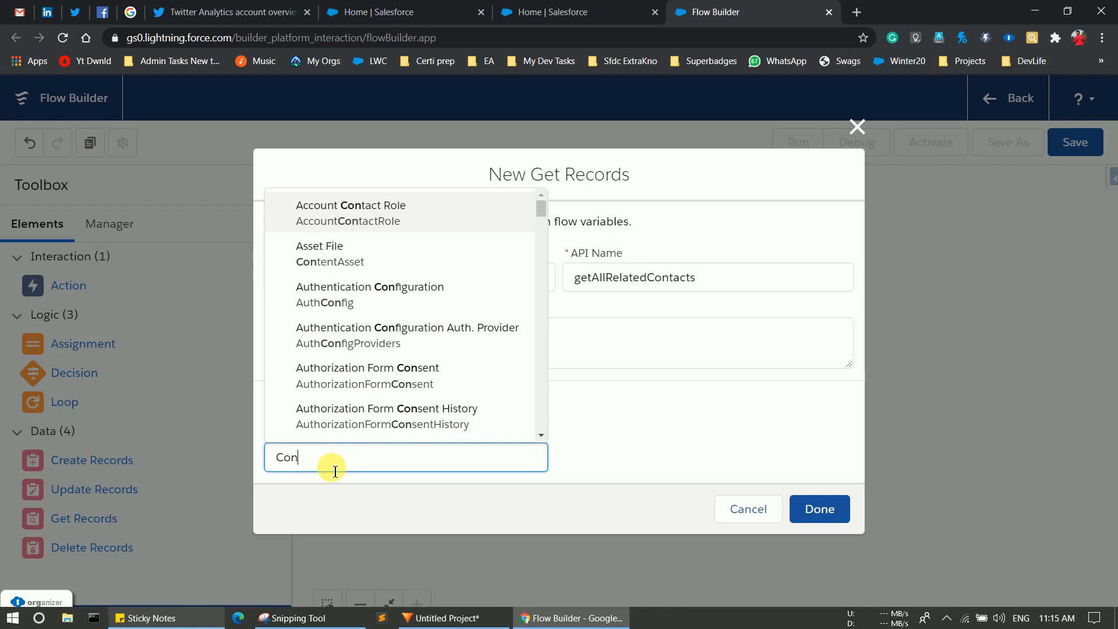
pyautogui.write('t')
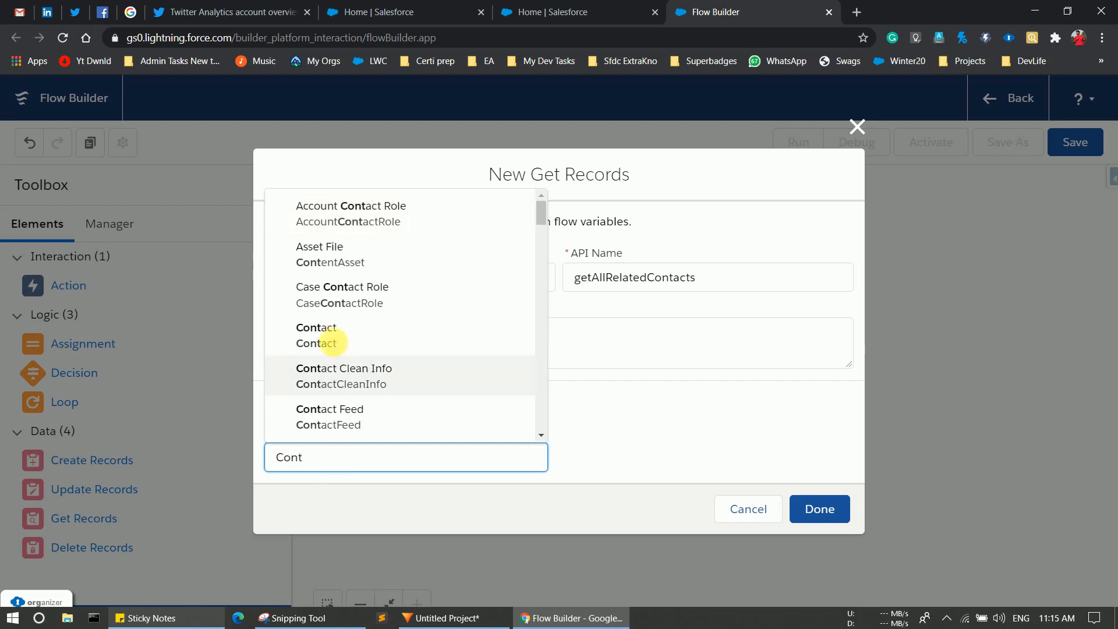
pyautogui.click(329, 322)
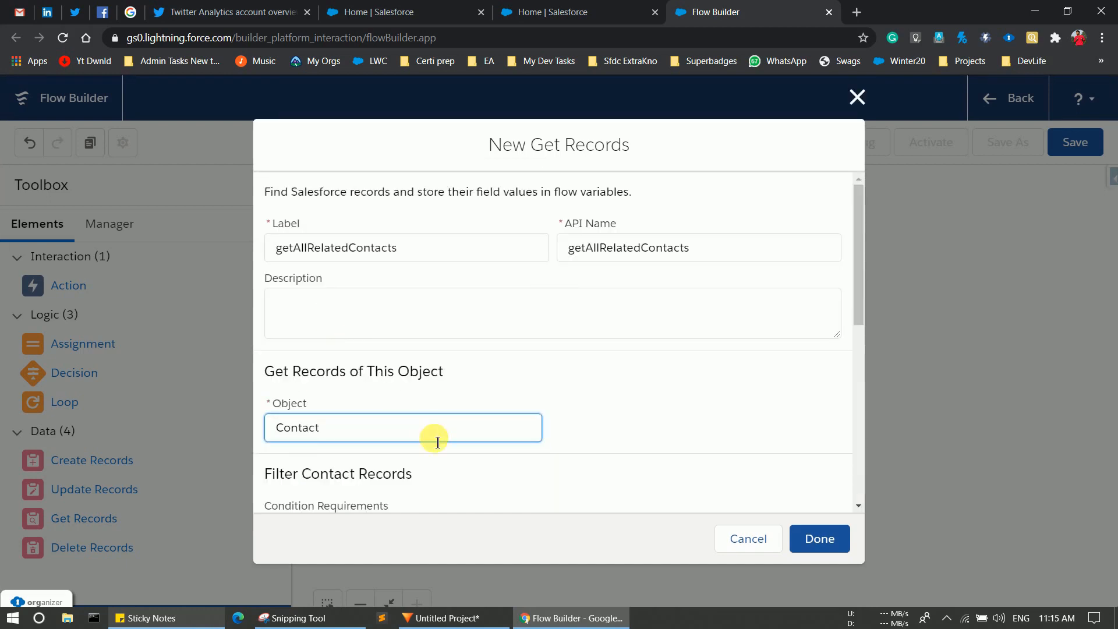
# Step: Filter the contact records with the condition AccountId Equals {!$Record.Id}
pyautogui.scroll(-3, 431, 438)
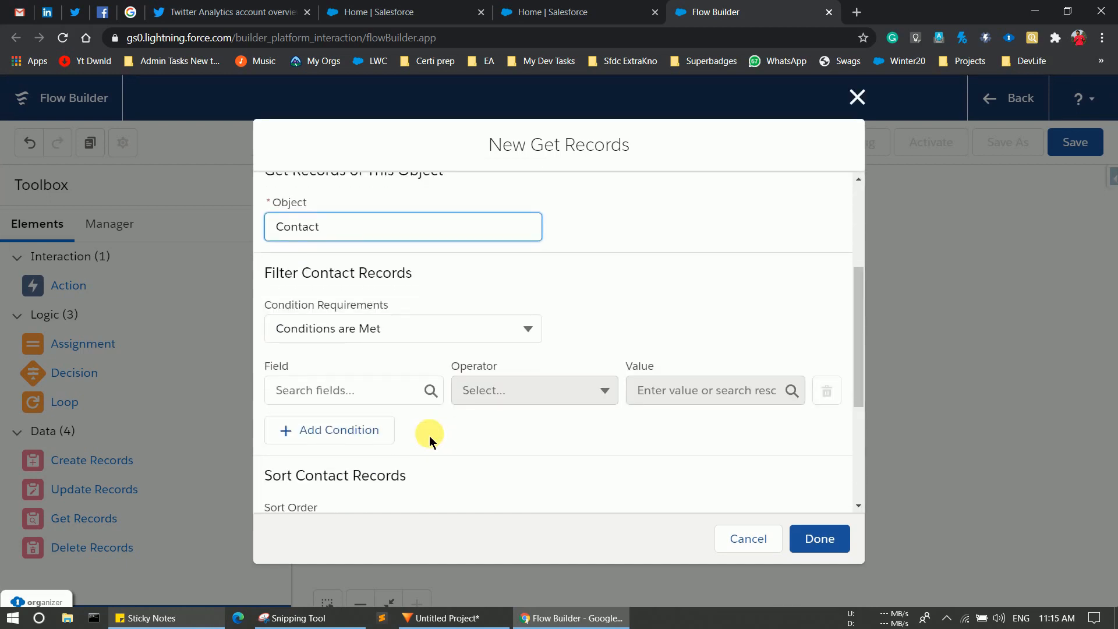
pyautogui.scroll(-1, 428, 435)
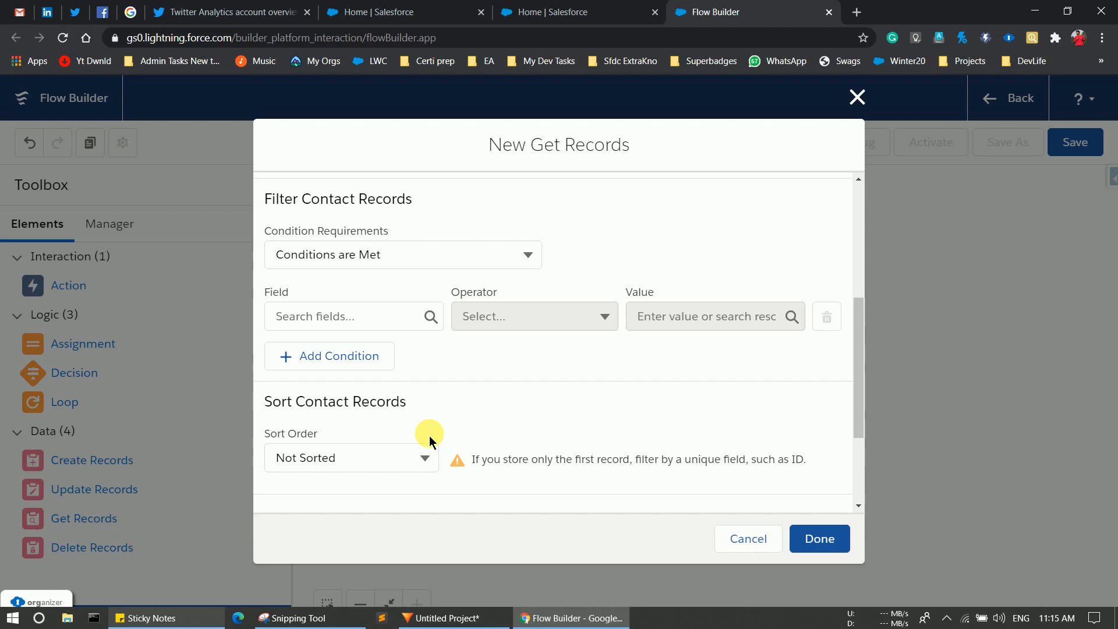
pyautogui.click(376, 321)
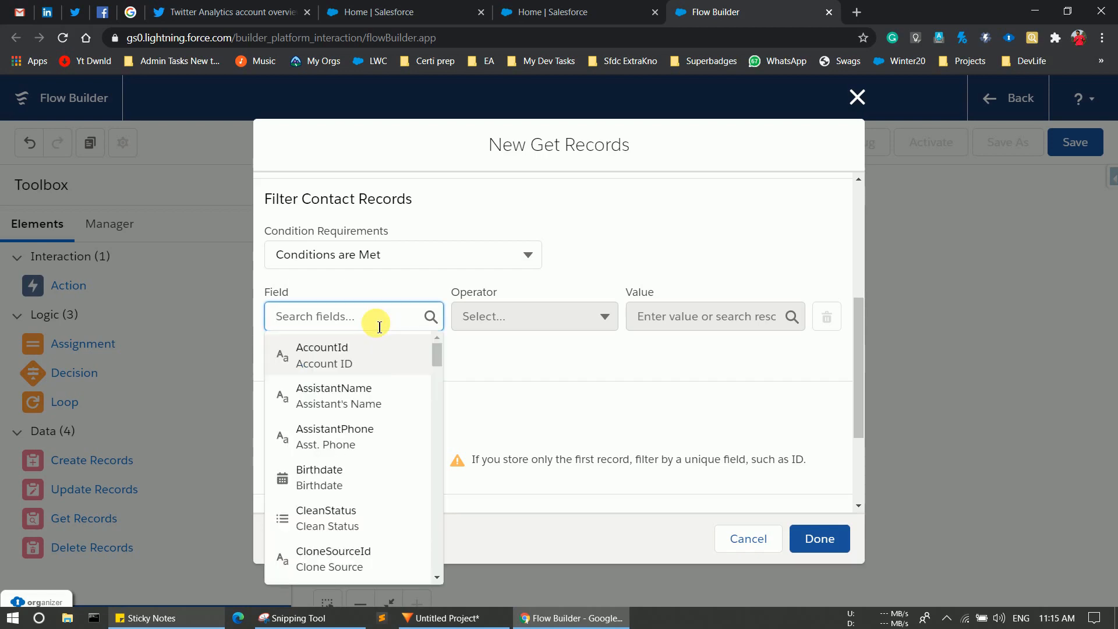
pyautogui.click(342, 352)
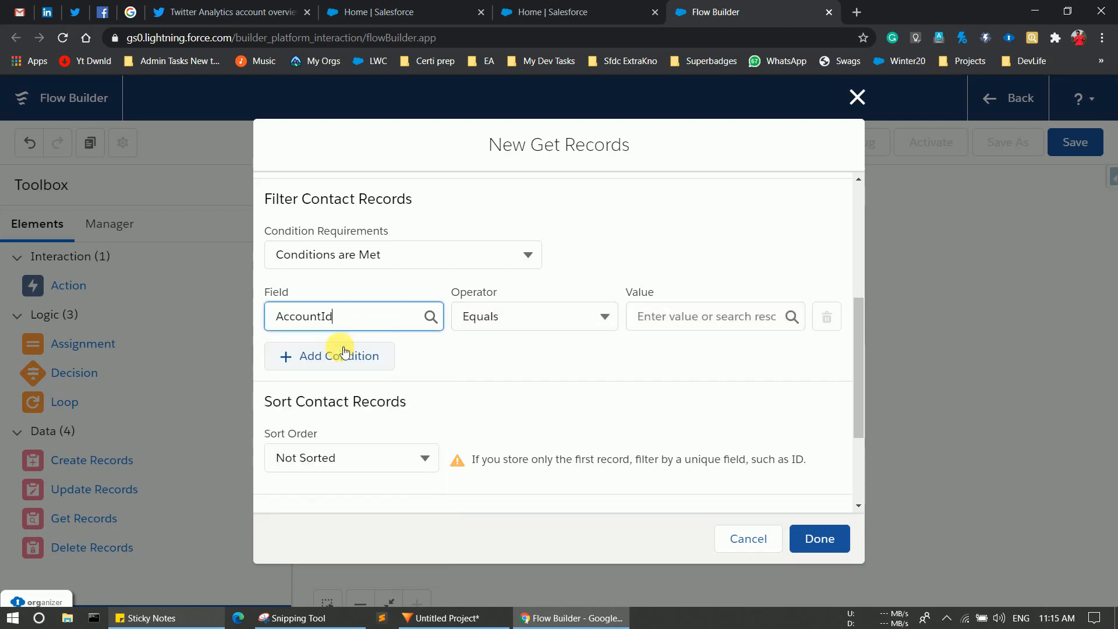
pyautogui.click(694, 317)
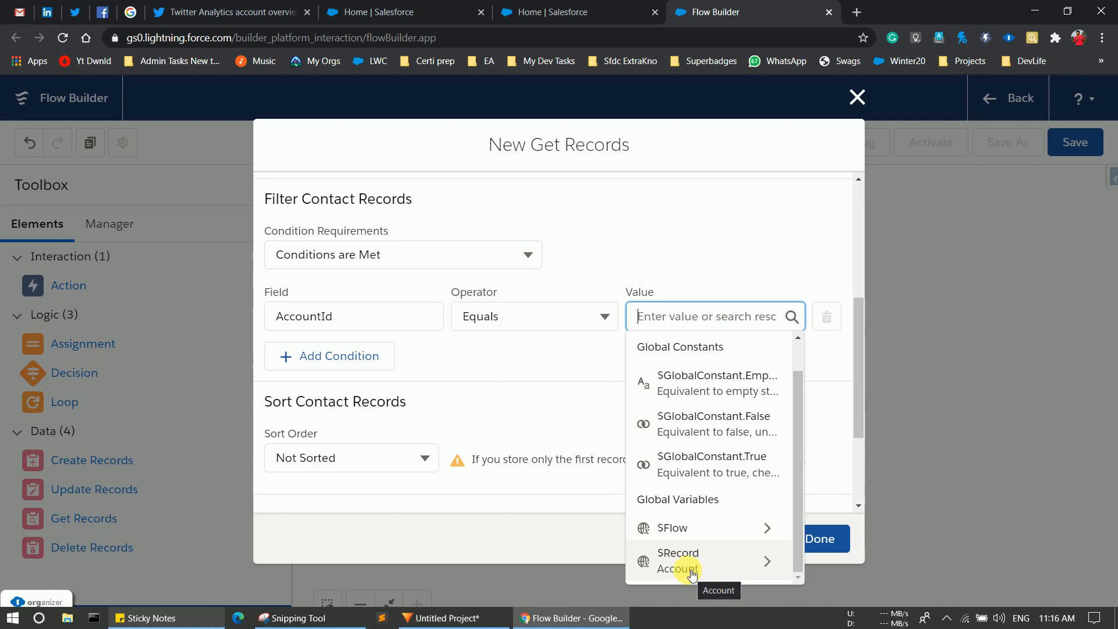
pyautogui.click(692, 574)
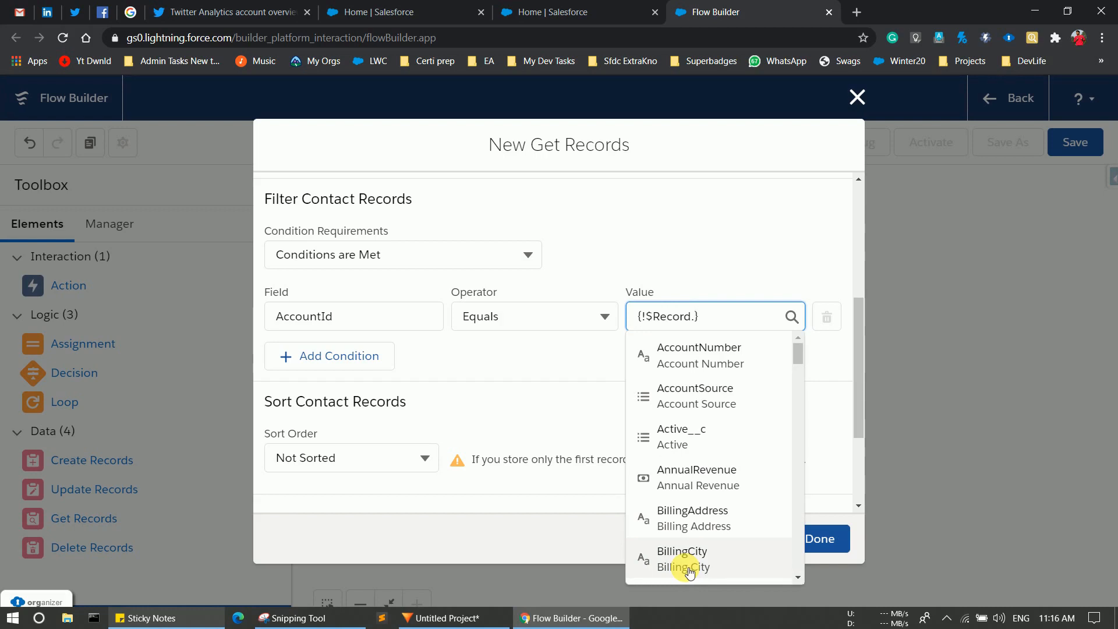
pyautogui.write('Id')
pyautogui.click(501, 427)
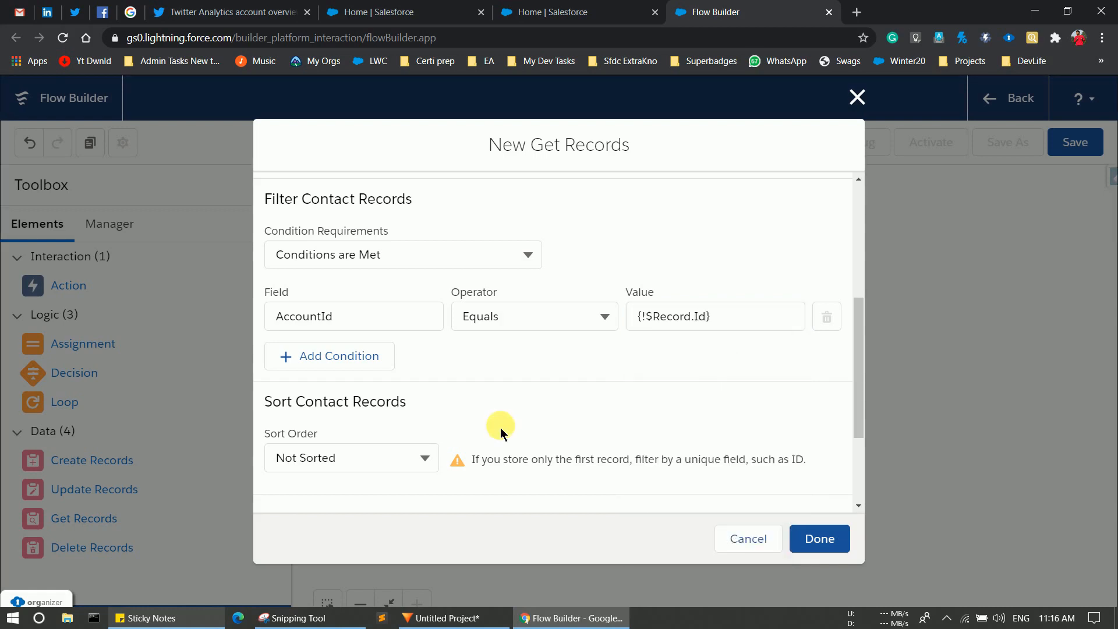
# Step: Set the Get Records element to store all records and finish its configuration
pyautogui.scroll(-3, 500, 428)
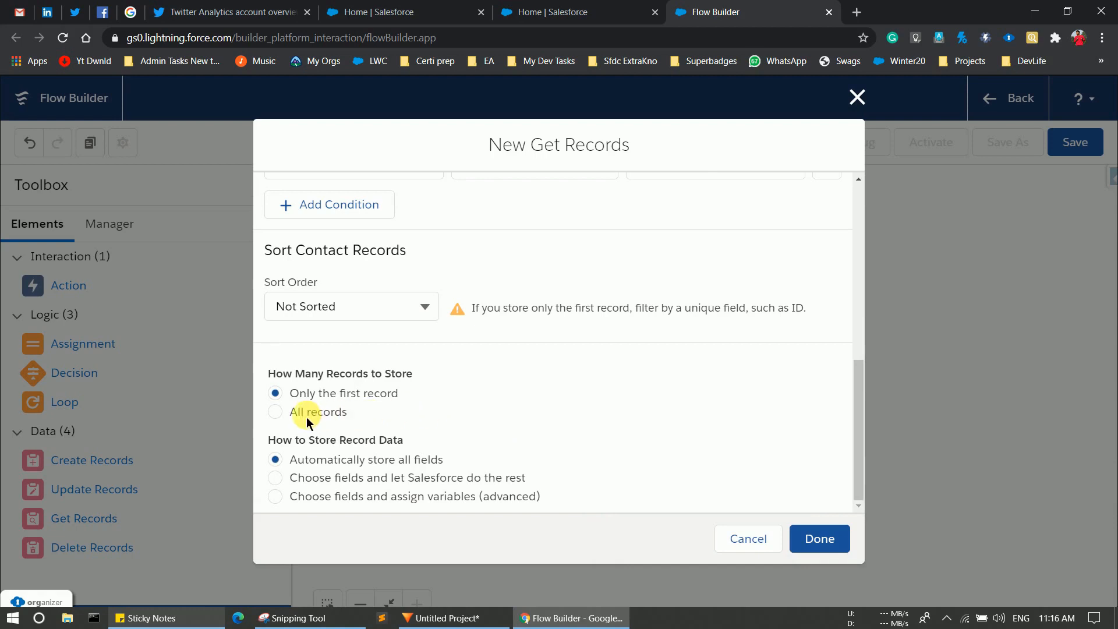
pyautogui.click(276, 412)
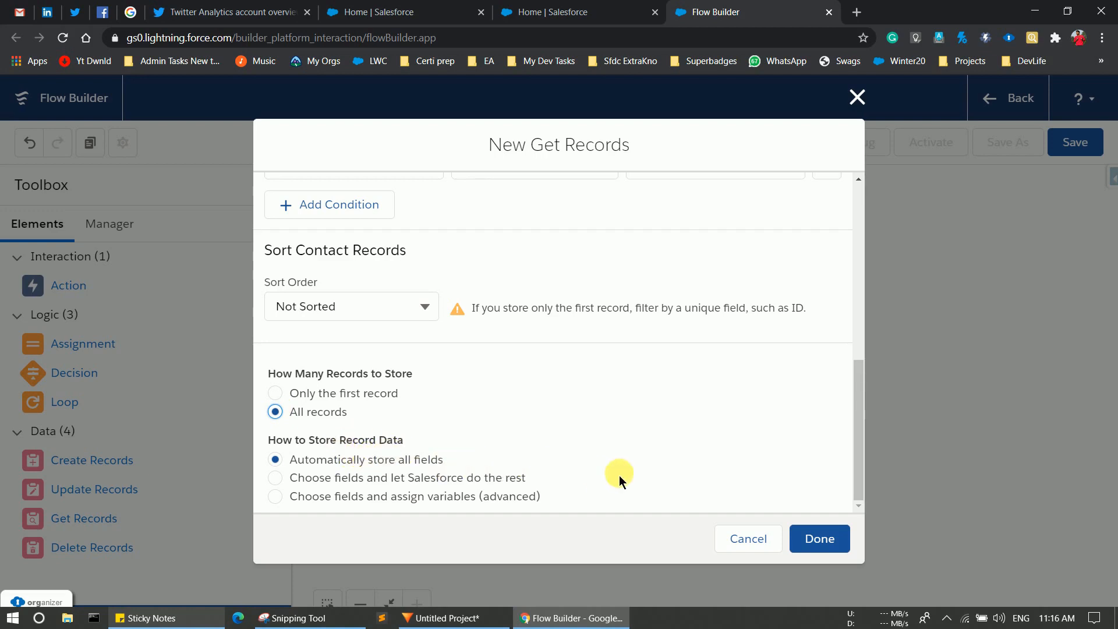
pyautogui.click(820, 536)
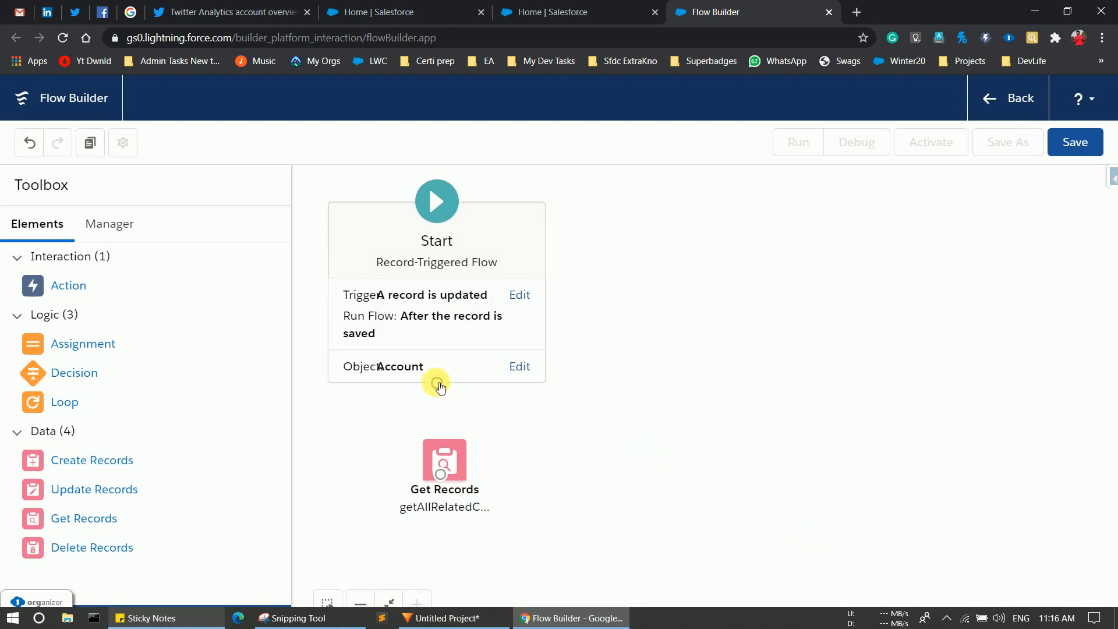
# Step: Connect the Start element to Get Records and place Get Records beside Start
pyautogui.moveTo(437, 383); pyautogui.dragTo(440, 479)
pyautogui.moveTo(440, 480); pyautogui.dragTo(634, 279)
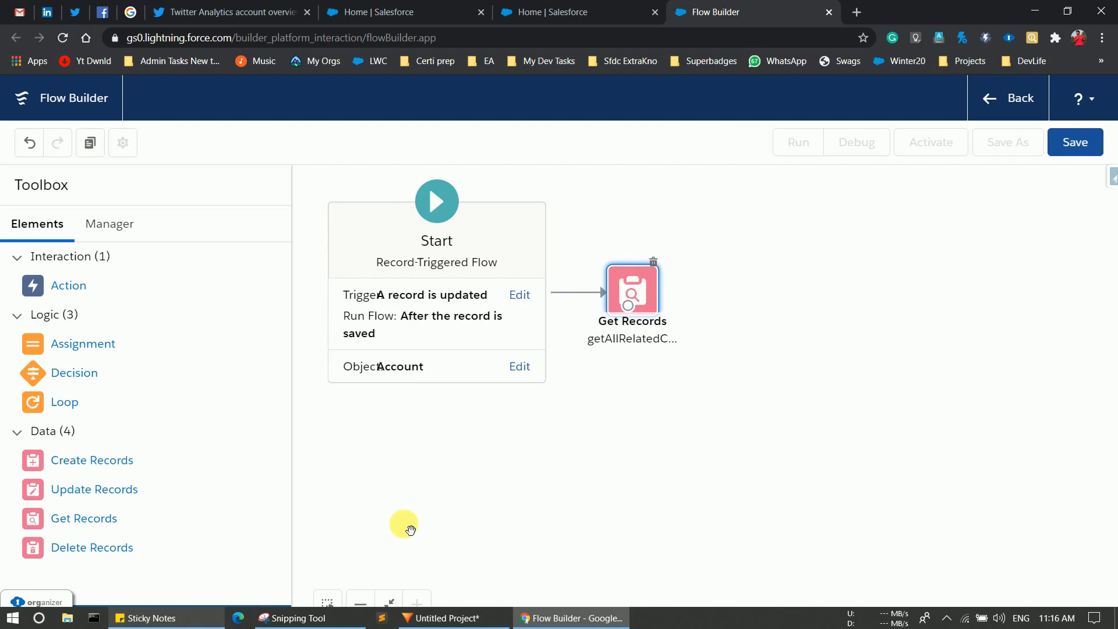
# Step: Add a Loop named con over the {!getAllRelatedContacts} collection variable and connect the Get Records element to it
pyautogui.moveTo(49, 412); pyautogui.dragTo(724, 278)
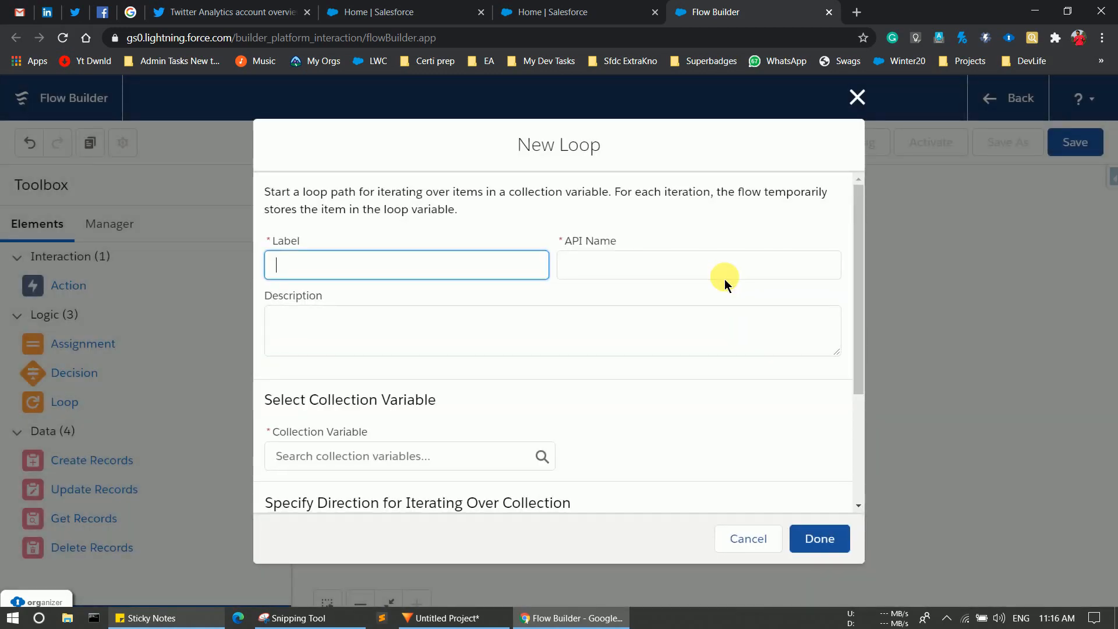
pyautogui.write('con')
pyautogui.click(664, 274)
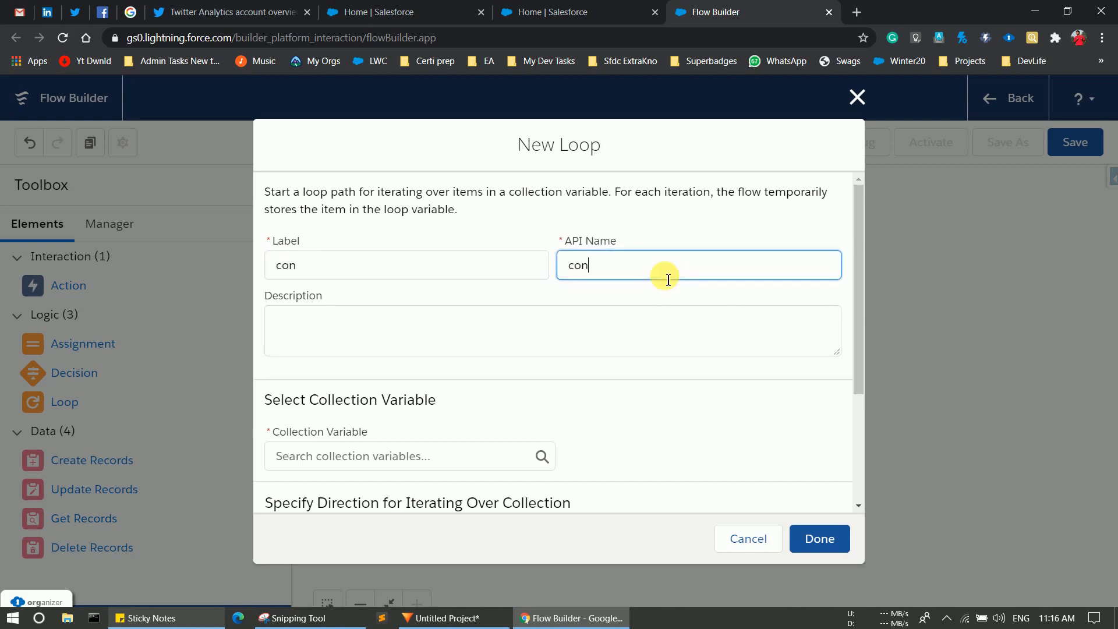
pyautogui.click(304, 466)
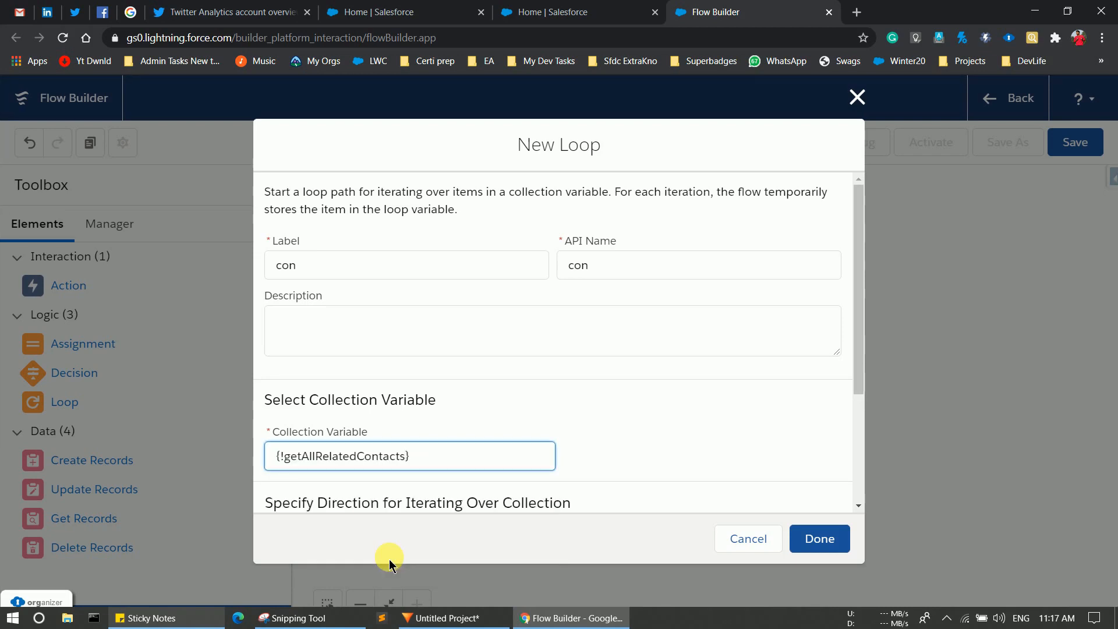
pyautogui.scroll(-3, 652, 397)
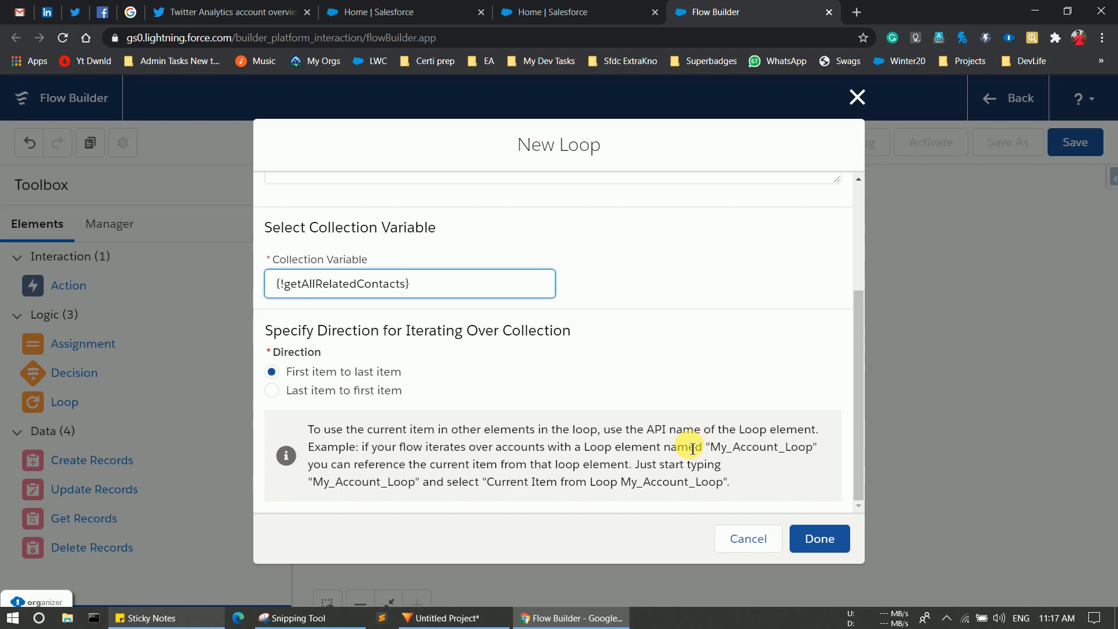
pyautogui.click(827, 537)
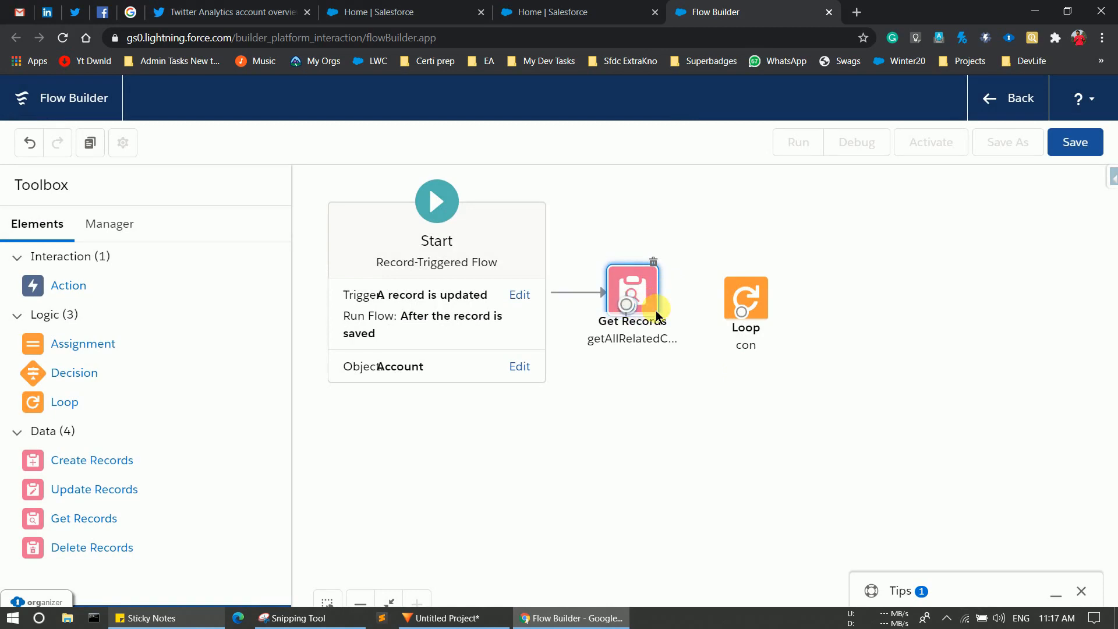
pyautogui.moveTo(627, 305); pyautogui.dragTo(743, 287)
pyautogui.click(539, 453)
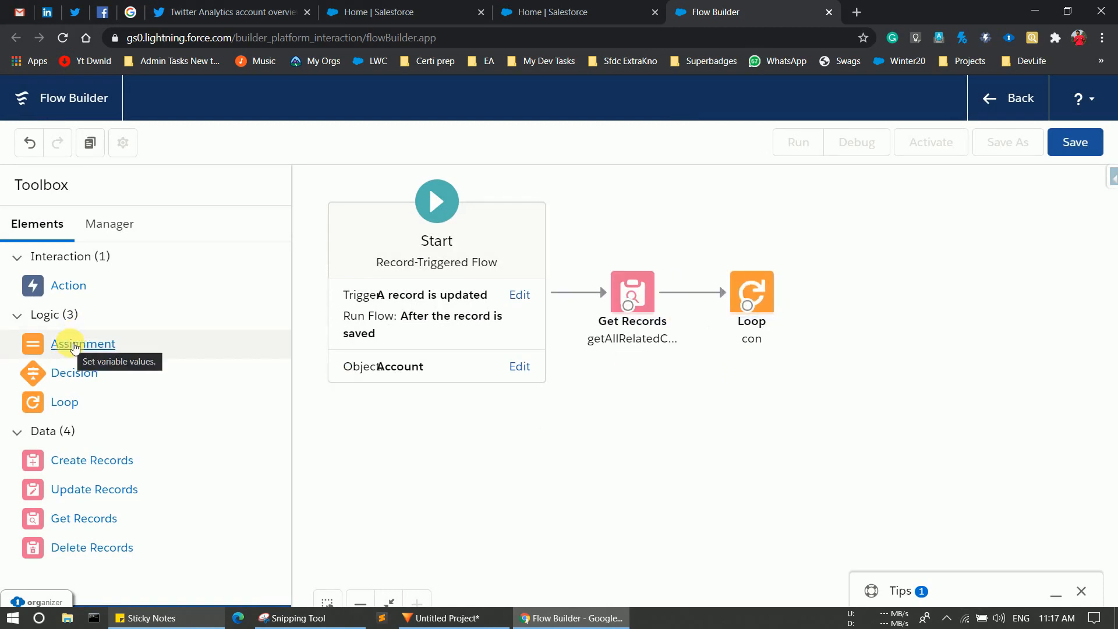
# Step: Add an Assignment element beside the Loop with the label and API name AssignValuestoContact
pyautogui.moveTo(79, 343); pyautogui.dragTo(867, 295)
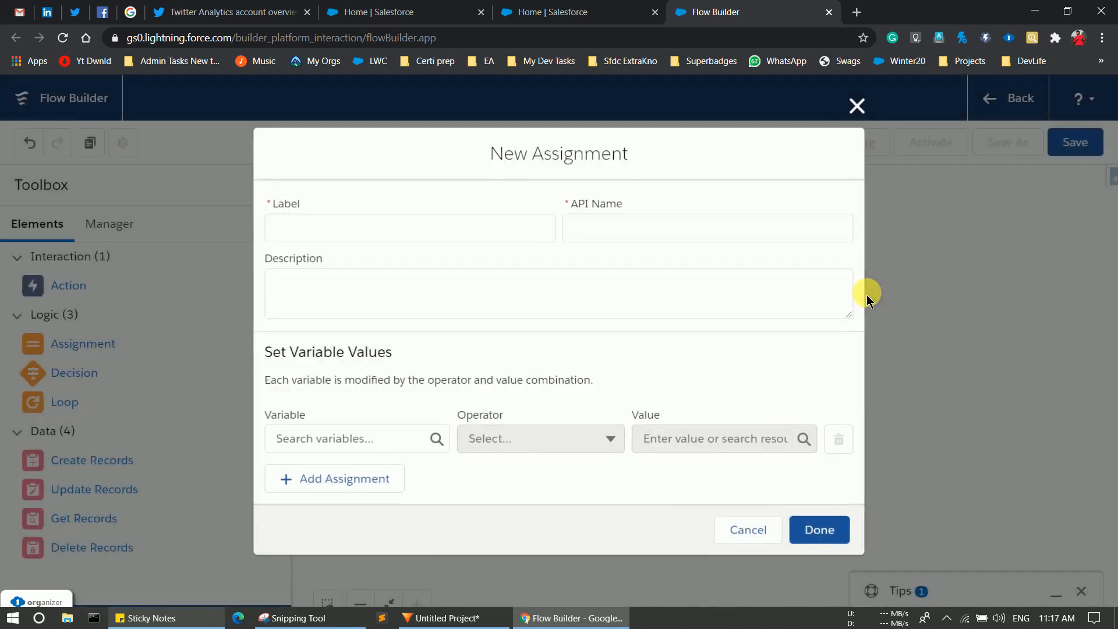
pyautogui.write('AssignValuestoContact')
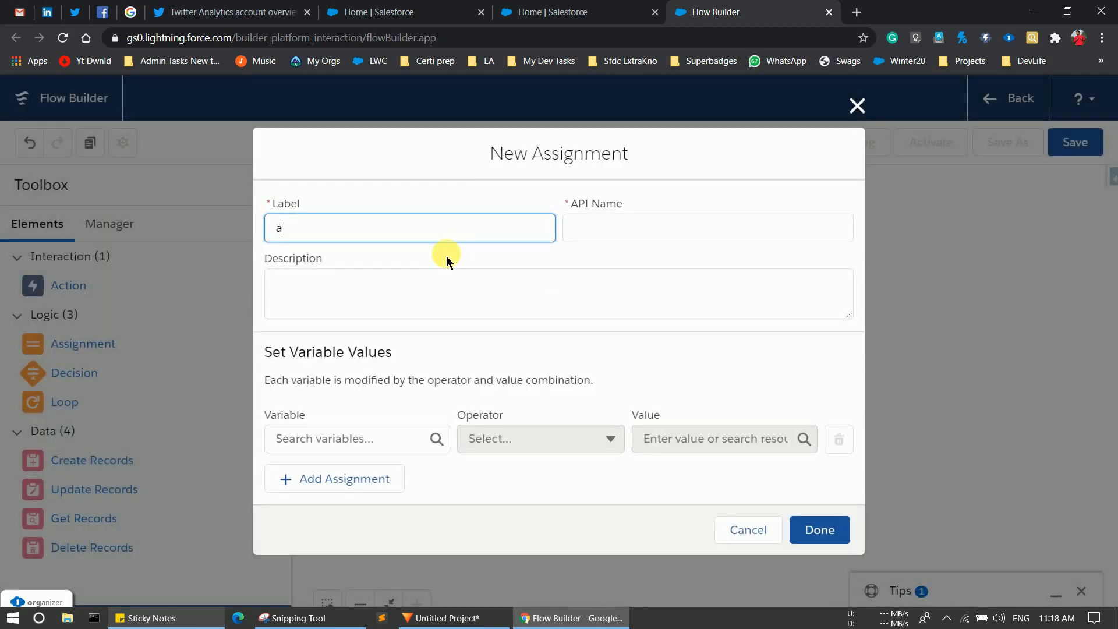
pyautogui.click(621, 238)
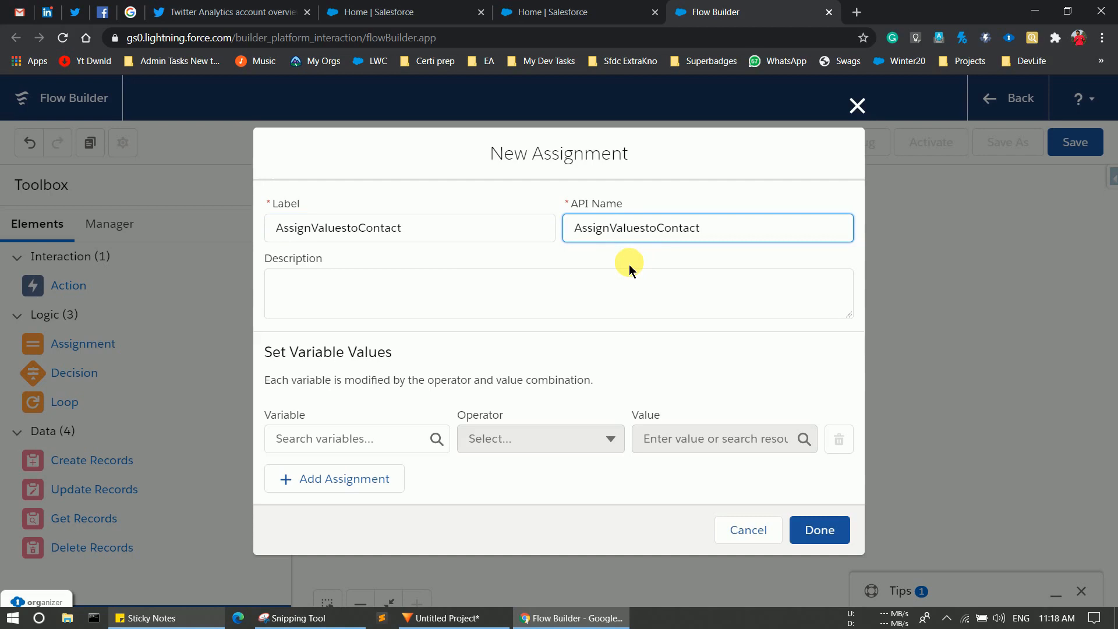
# Step: Choose the LastName field of the loop's current contact, {!con.LastName}, as the variable to assign
pyautogui.click(325, 448)
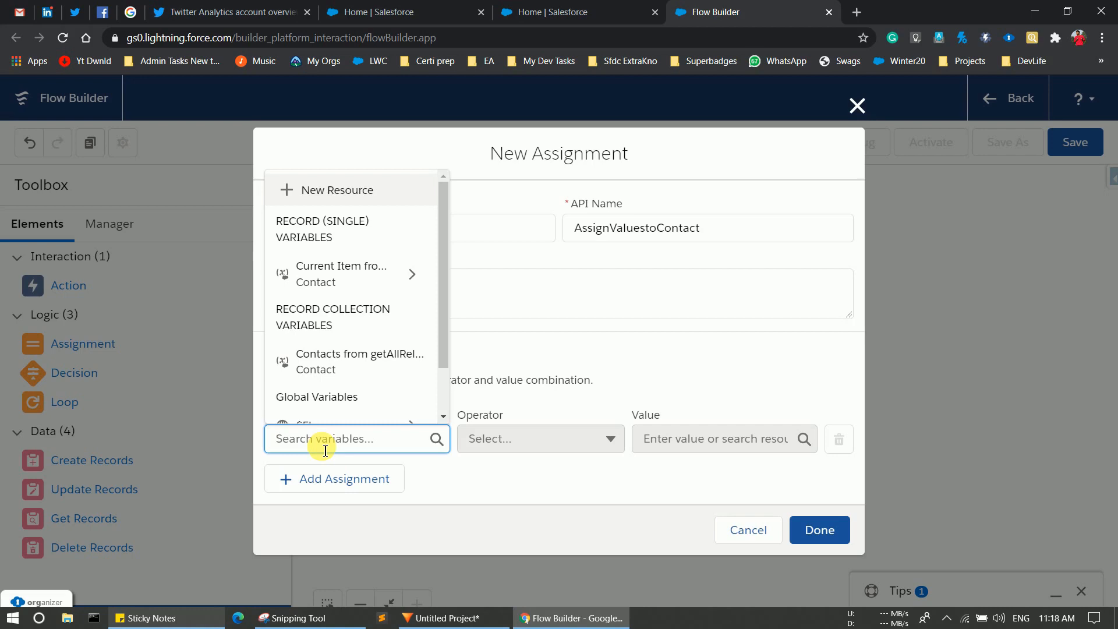
pyautogui.write('co')
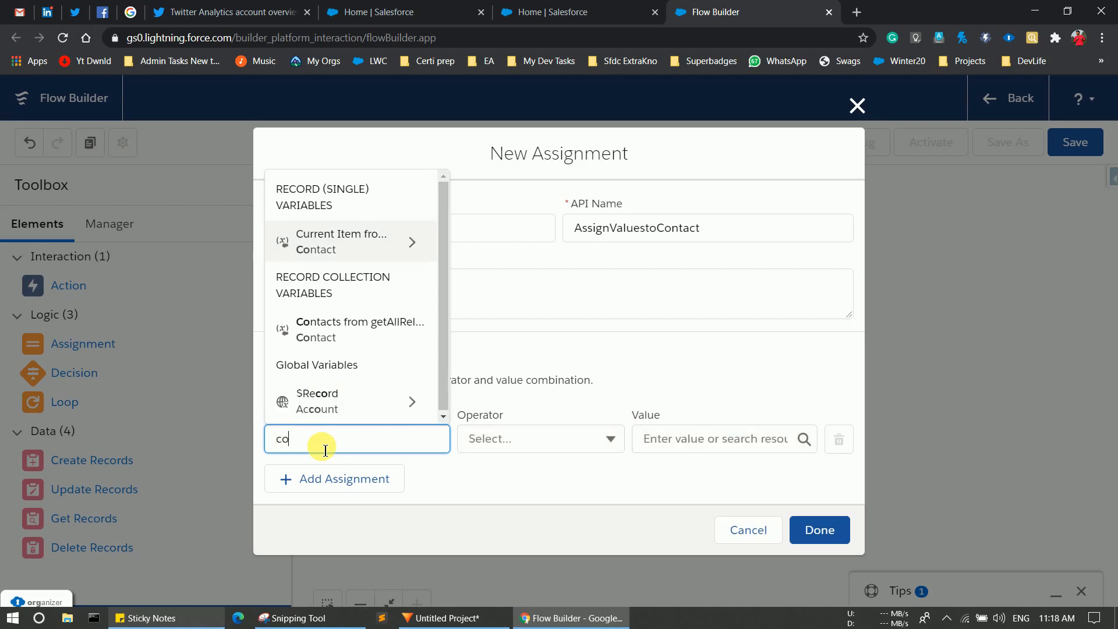
pyautogui.write('n')
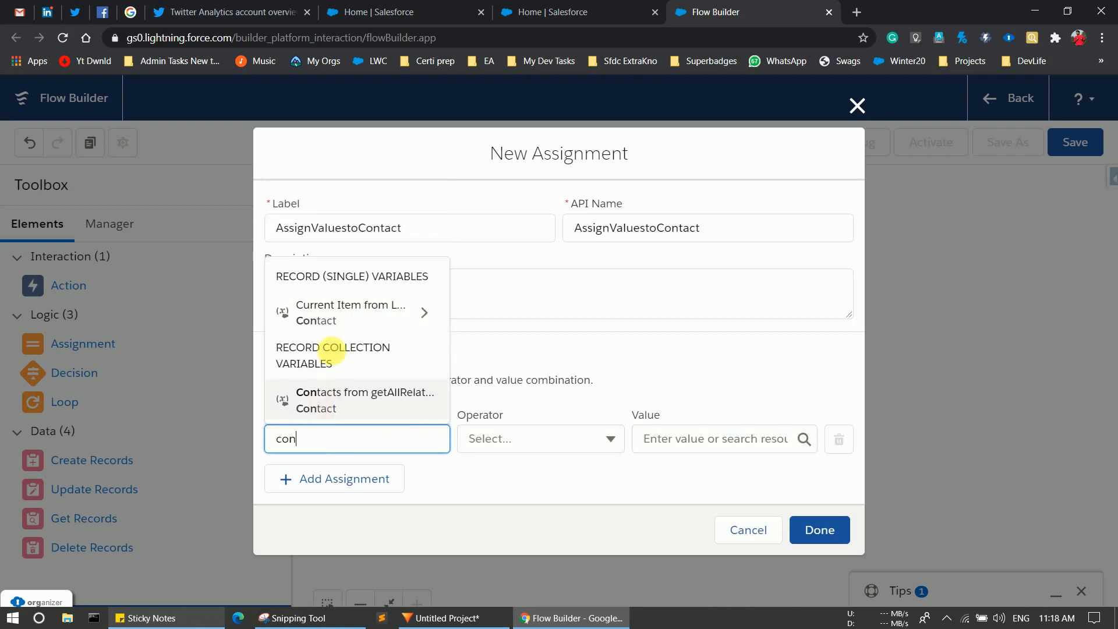
pyautogui.click(320, 316)
pyautogui.write('las')
pyautogui.click(327, 399)
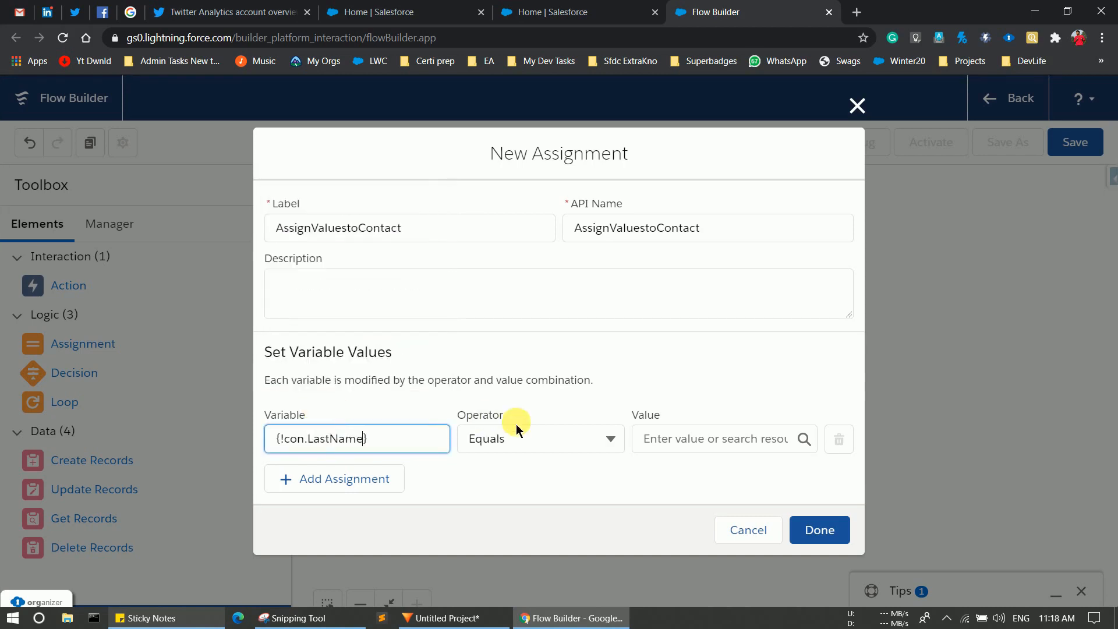
# Step: Set the assigned value to the triggering account's name, {!$Record.Name}, and finish the assignment
pyautogui.click(716, 446)
pyautogui.scroll(-3, 745, 275)
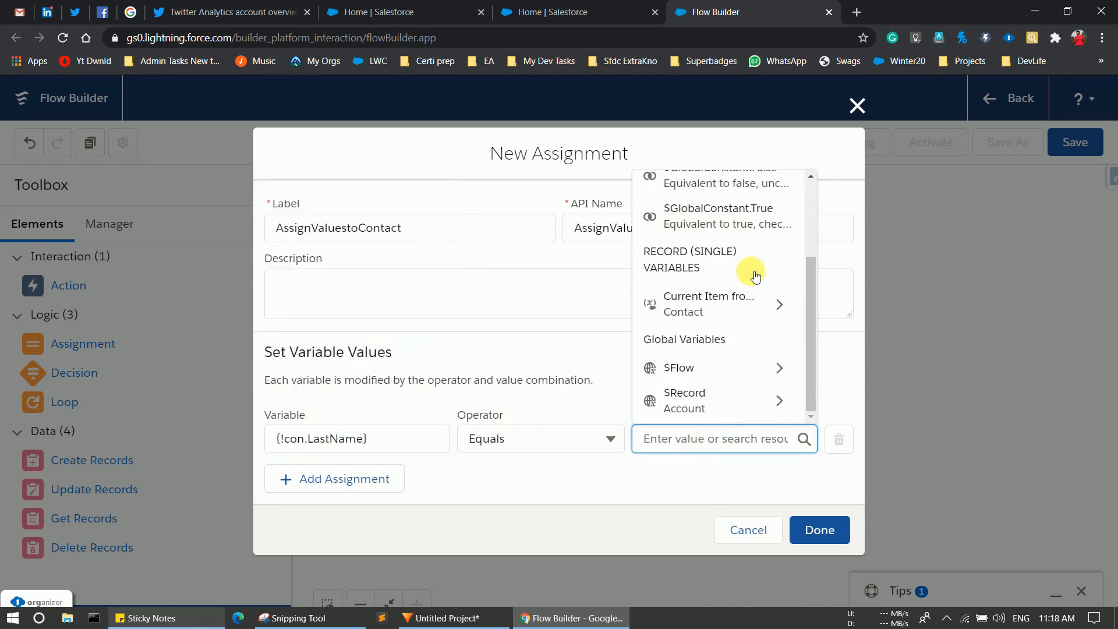
pyautogui.click(701, 396)
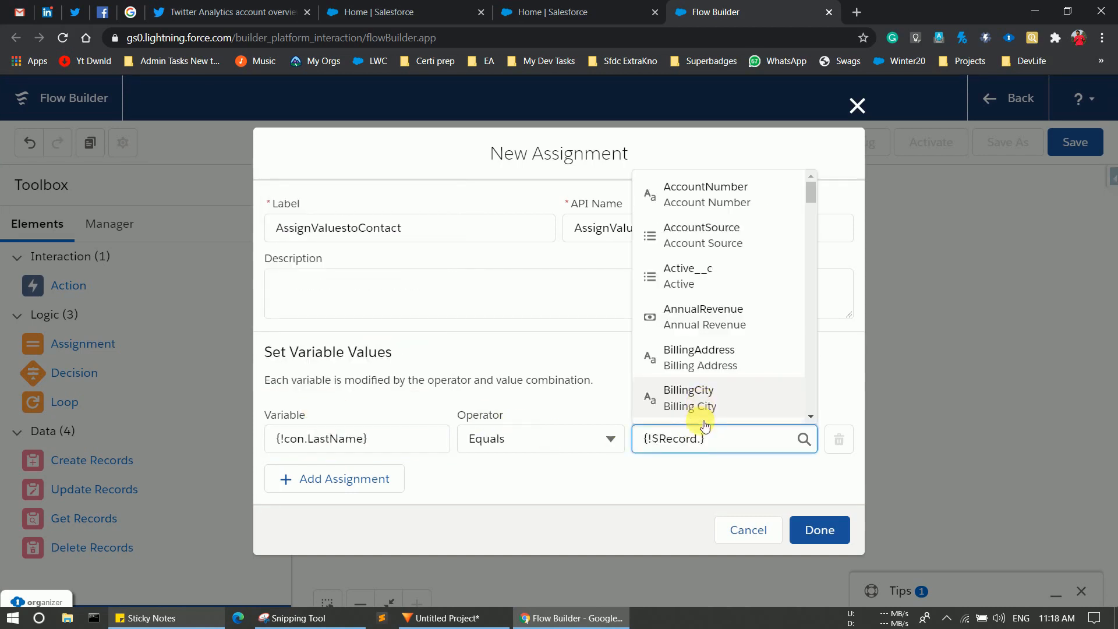
pyautogui.write('Nam')
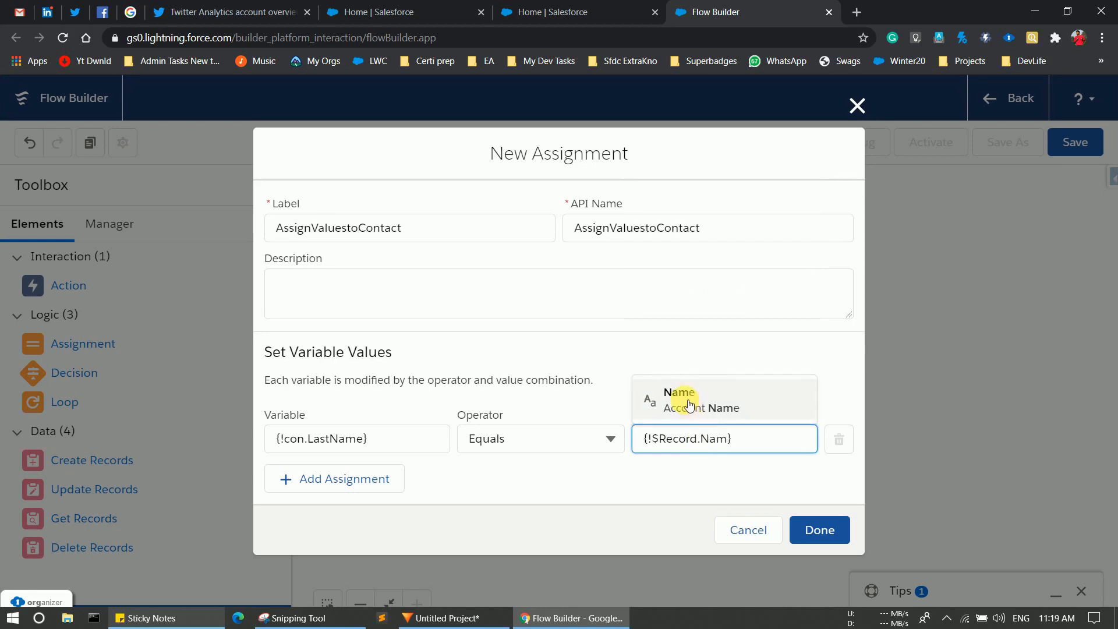
pyautogui.click(685, 399)
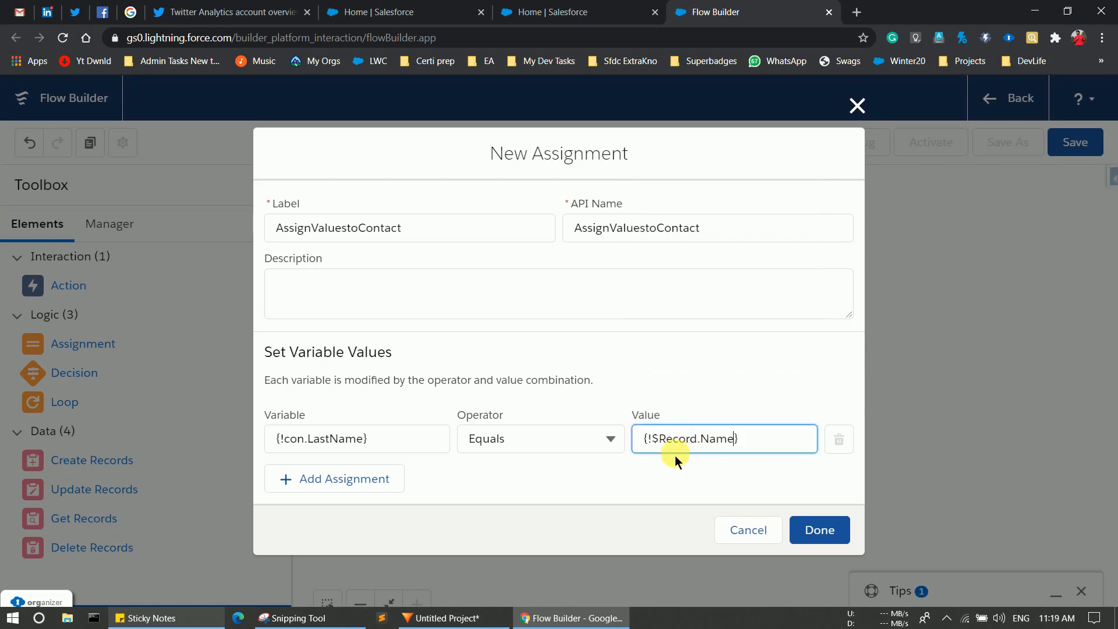
pyautogui.click(814, 530)
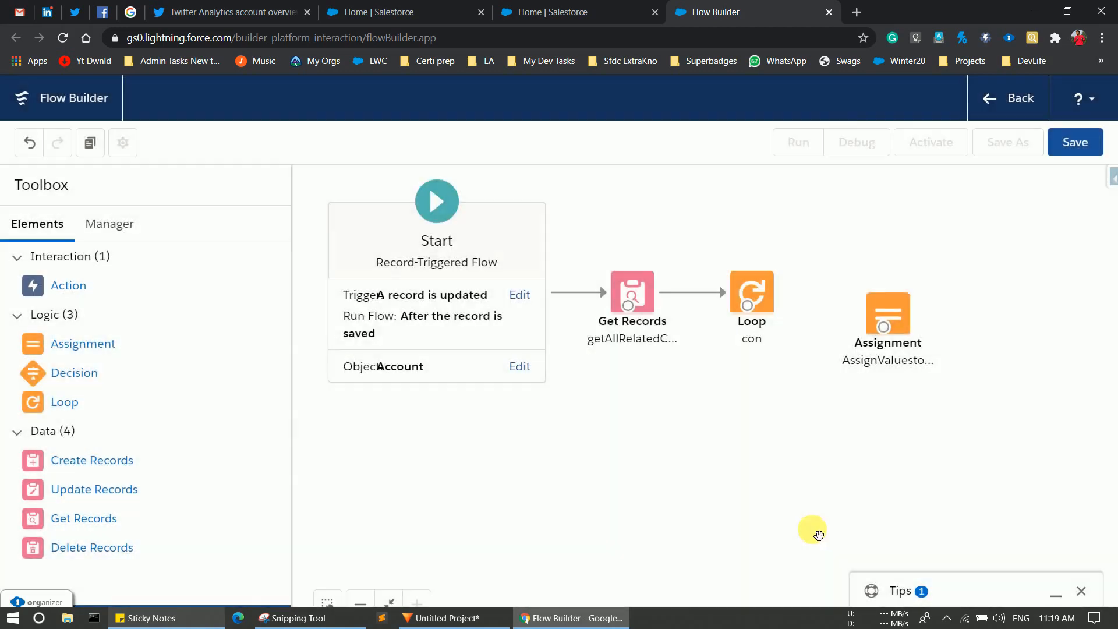
# Step: Connect the Loop to the AssignValuestoContact assignment for each item in the collection and align the assignment beside the Loop
pyautogui.moveTo(878, 316); pyautogui.dragTo(879, 301)
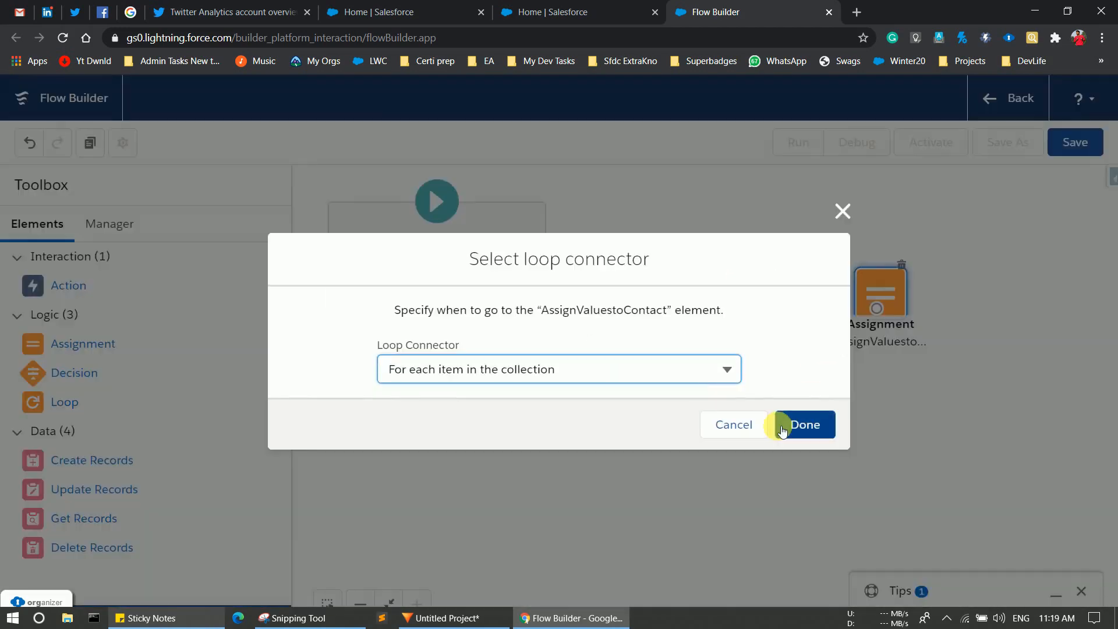
pyautogui.click(797, 426)
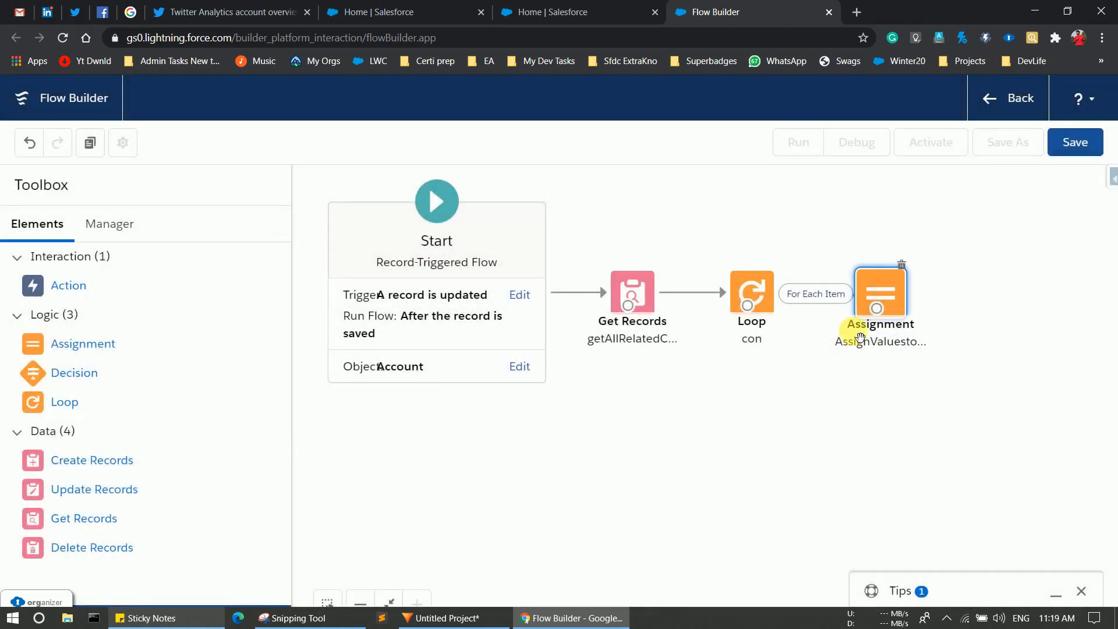
pyautogui.moveTo(887, 291); pyautogui.dragTo(913, 291)
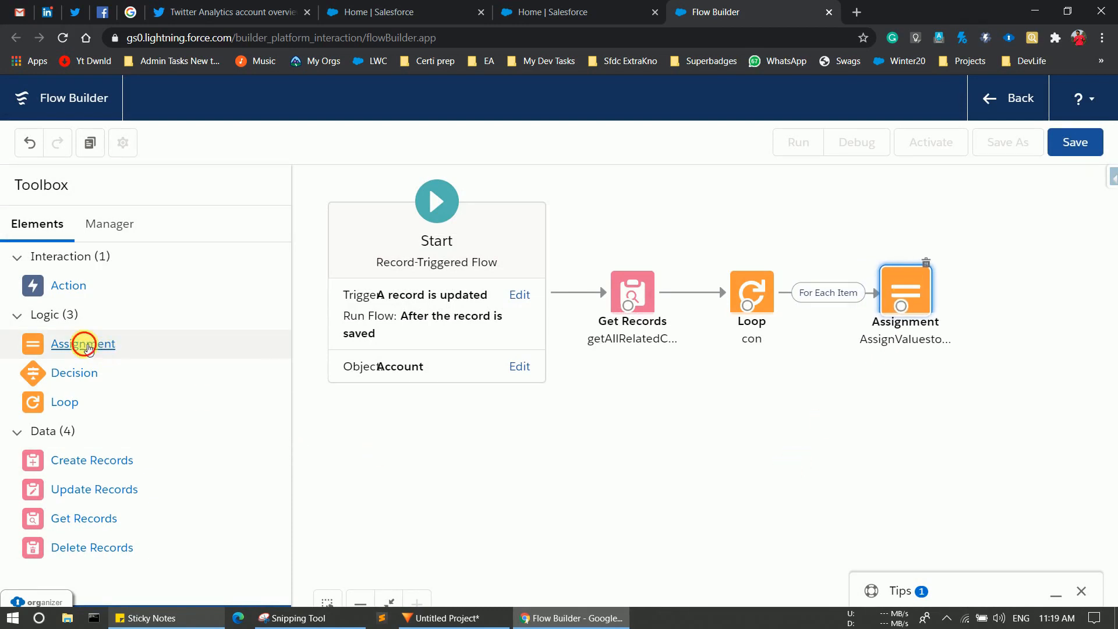
# Step: Add a second Assignment element below the first with the label and API name getAllCons
pyautogui.moveTo(86, 347); pyautogui.dragTo(901, 409)
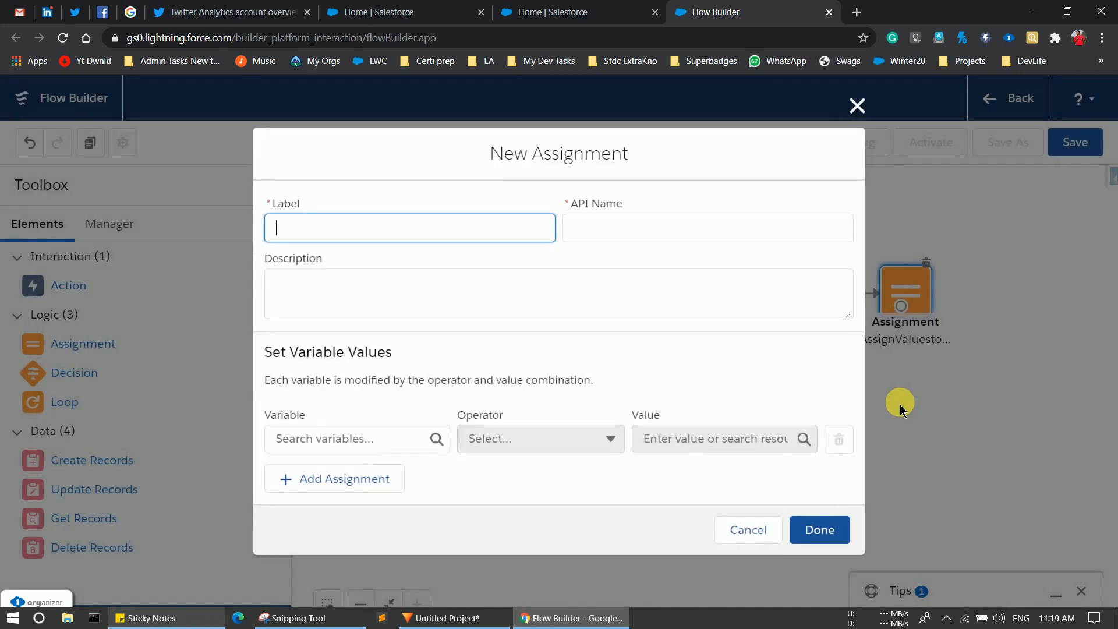
pyautogui.write('getAllCons')
pyautogui.click(751, 240)
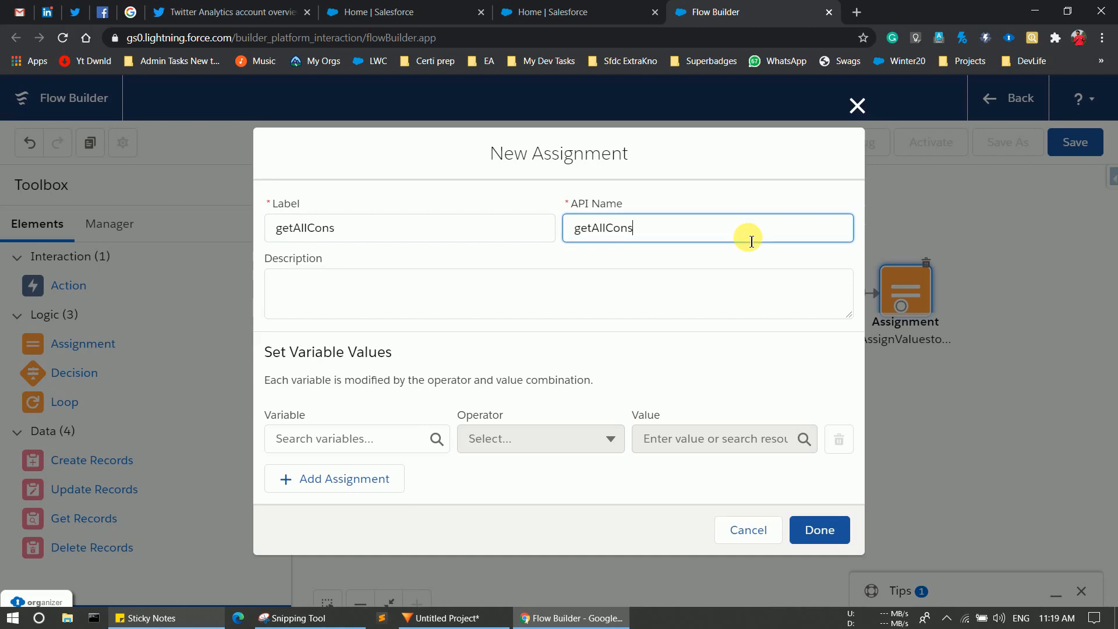
# Step: Start a new resource of type Variable for the assignment, with the API name AllCons
pyautogui.click(366, 432)
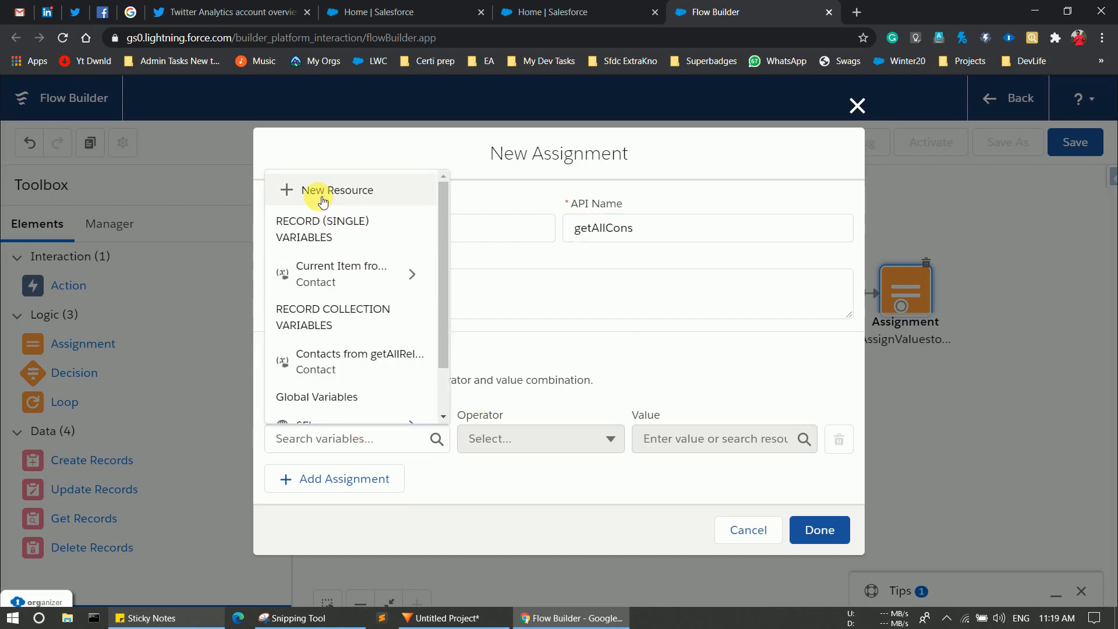
pyautogui.click(323, 198)
pyautogui.click(317, 282)
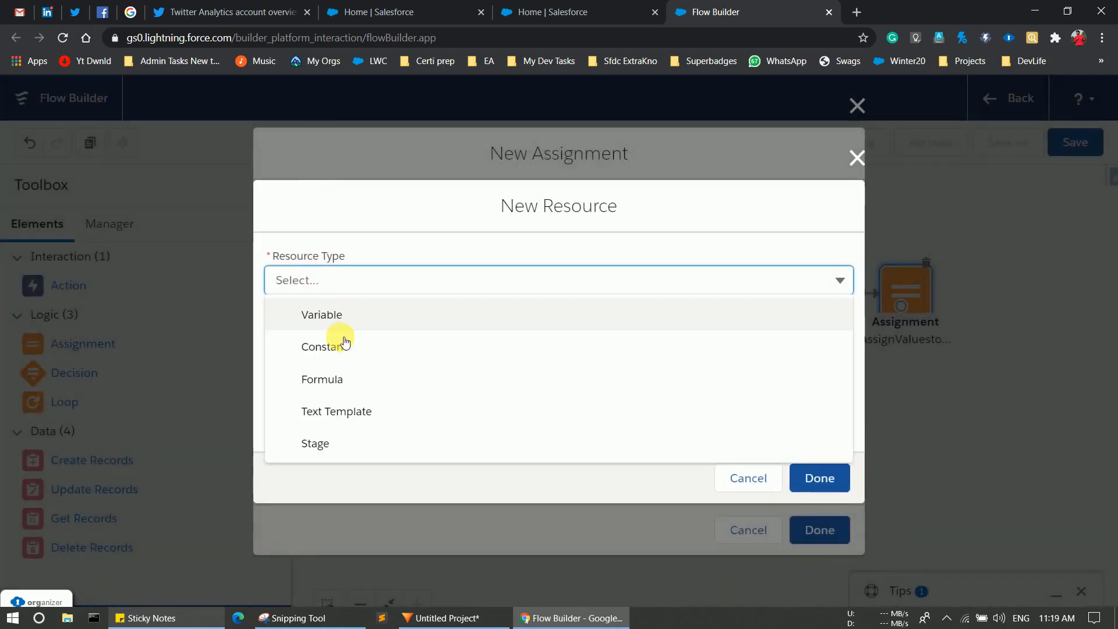
pyautogui.click(341, 320)
pyautogui.click(315, 324)
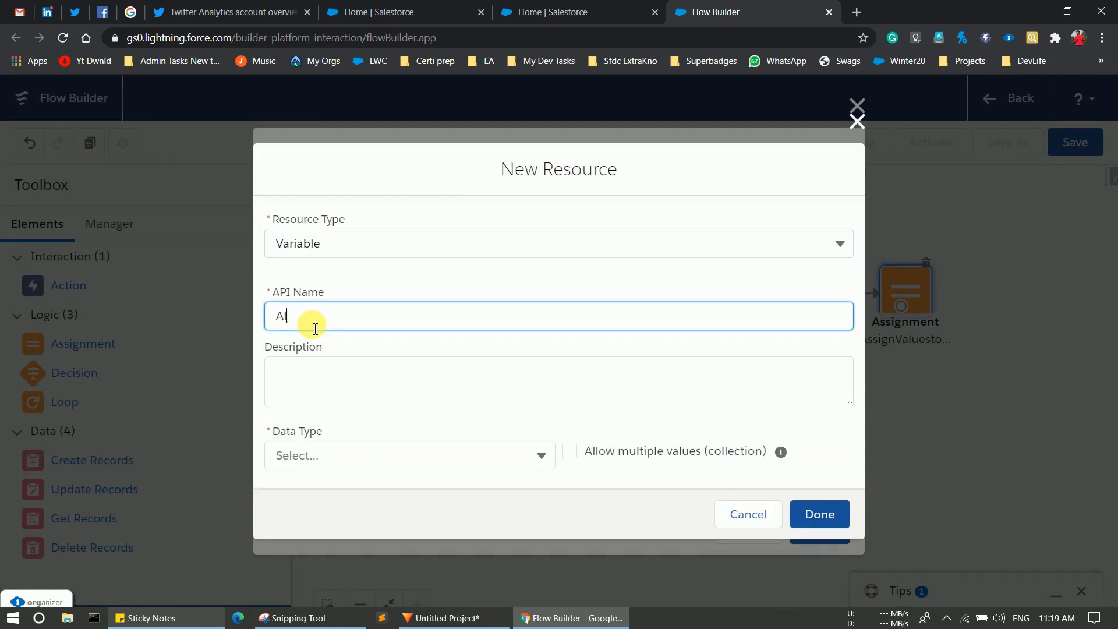
pyautogui.write('AllCons')
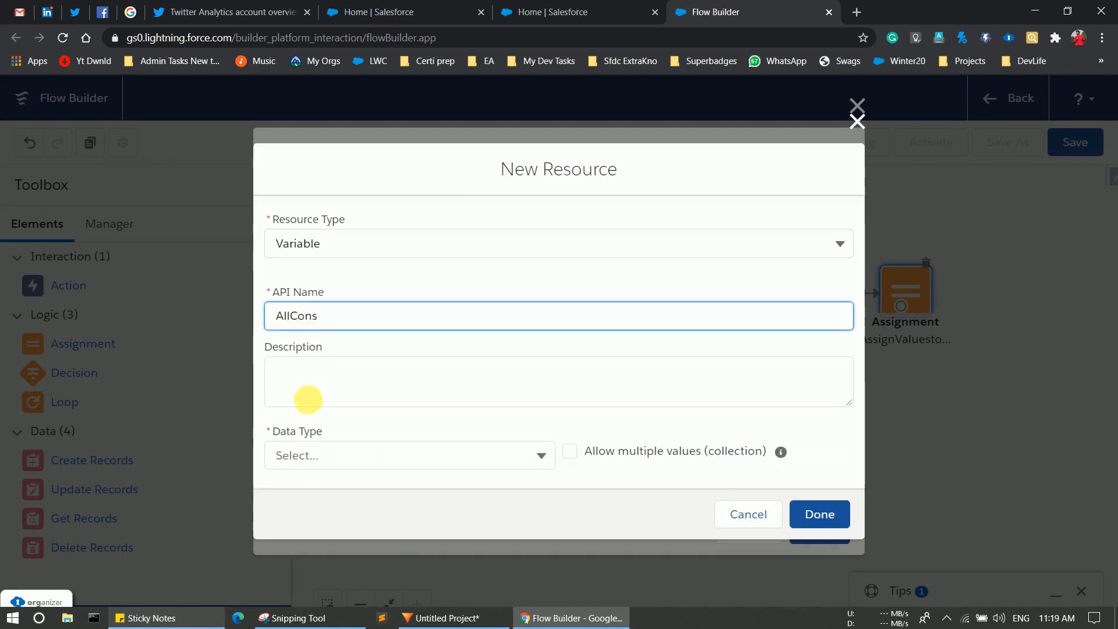
# Step: Define AllCons as a Record collection of the Contact object allowing multiple values, and finish the resource
pyautogui.click(299, 461)
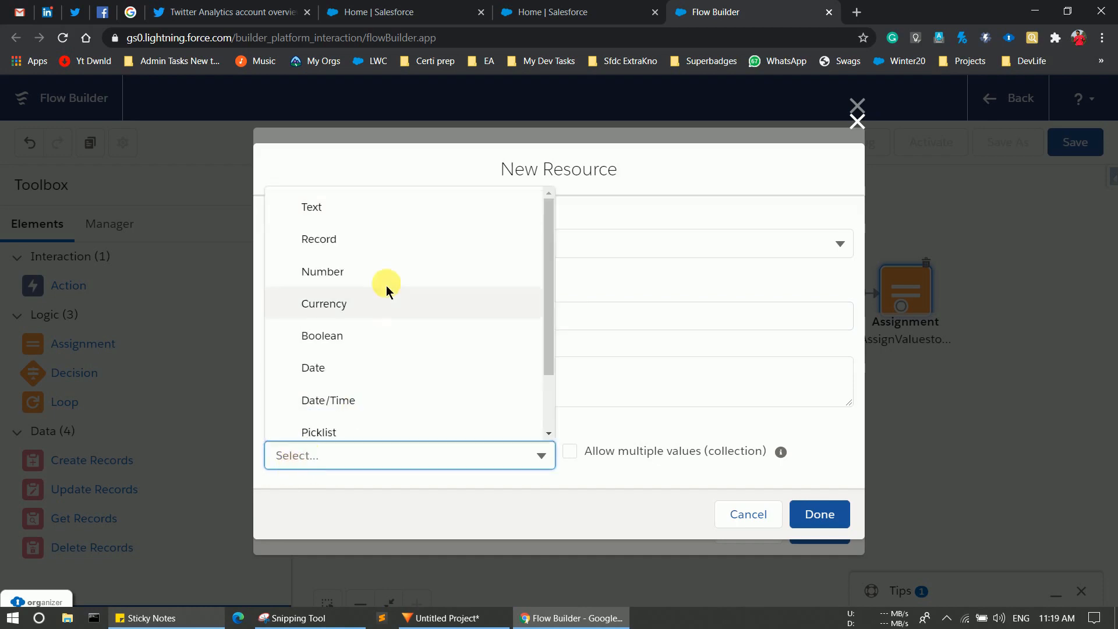
pyautogui.click(342, 246)
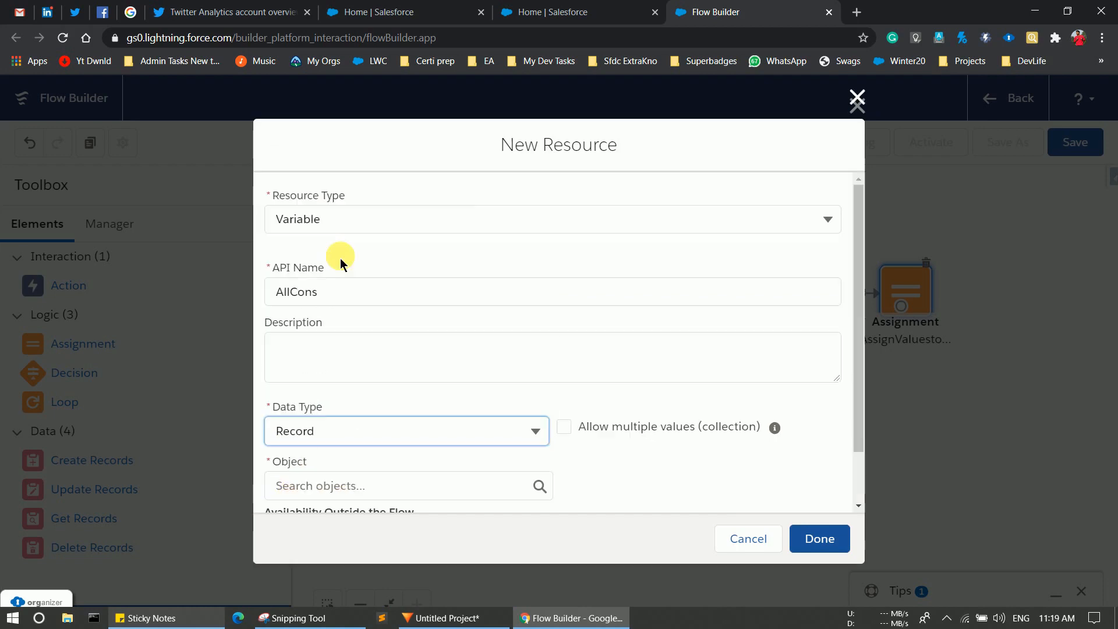
pyautogui.click(564, 428)
pyautogui.scroll(-1, 565, 428)
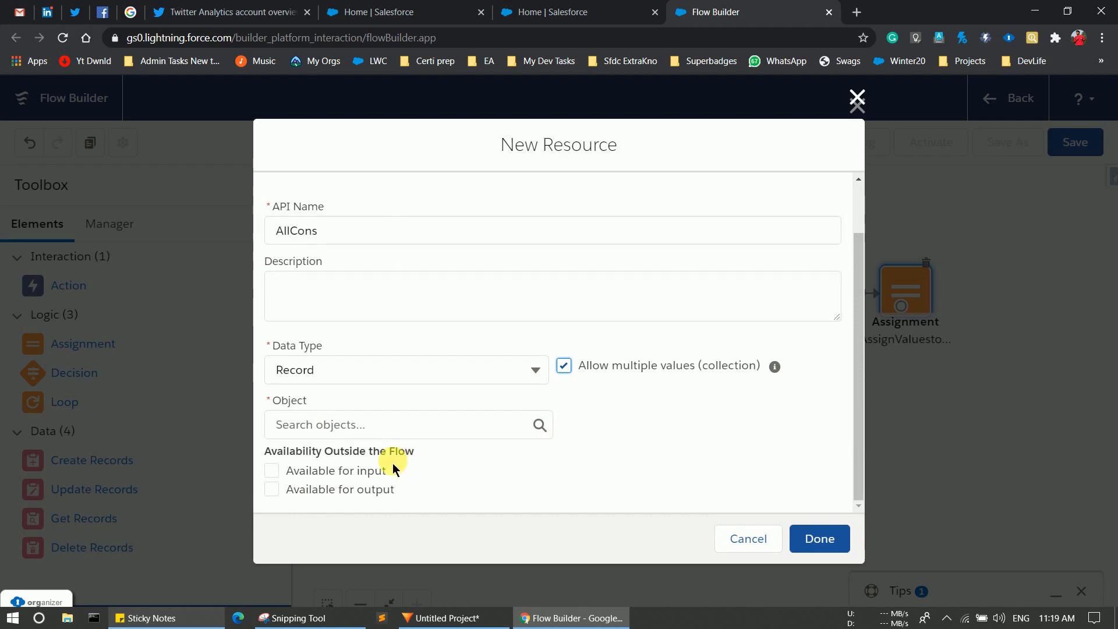
pyautogui.click(348, 438)
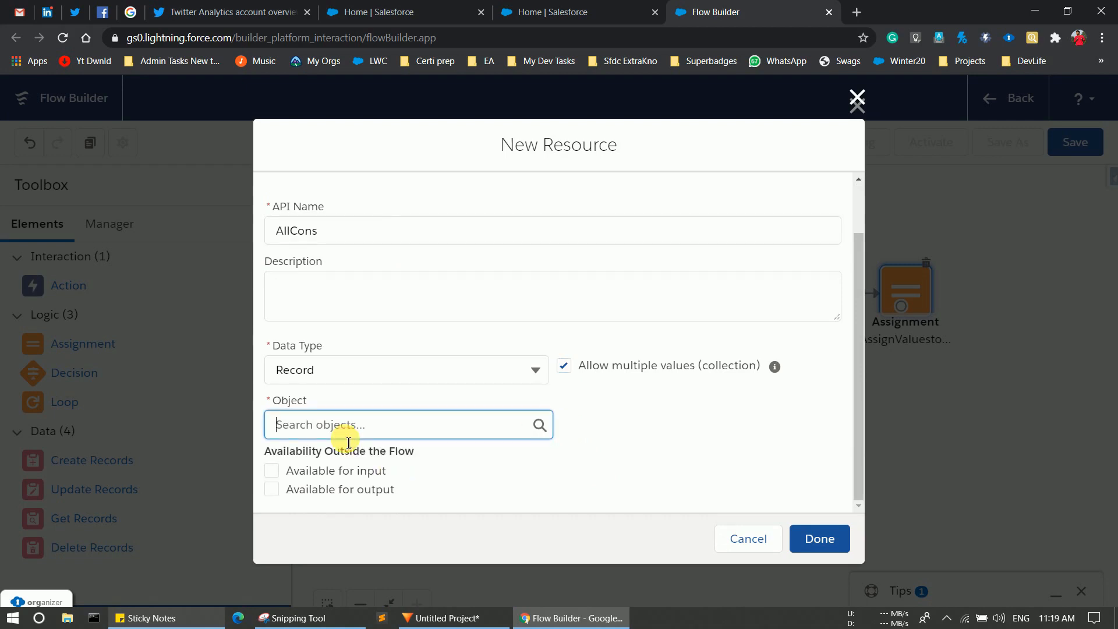
pyautogui.write('Contact')
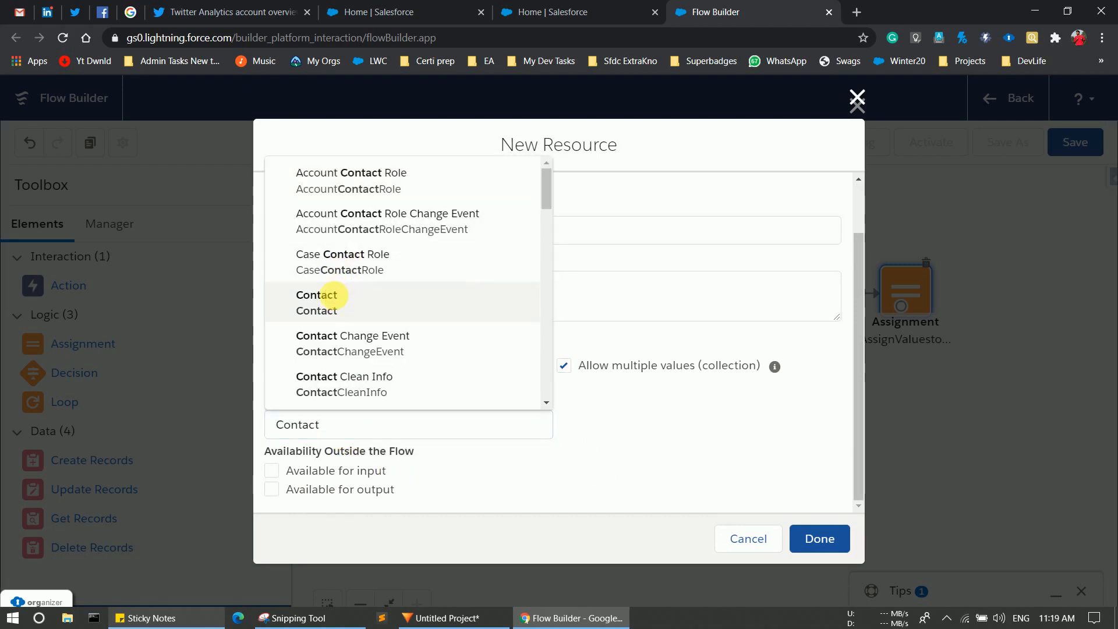
pyautogui.click(336, 296)
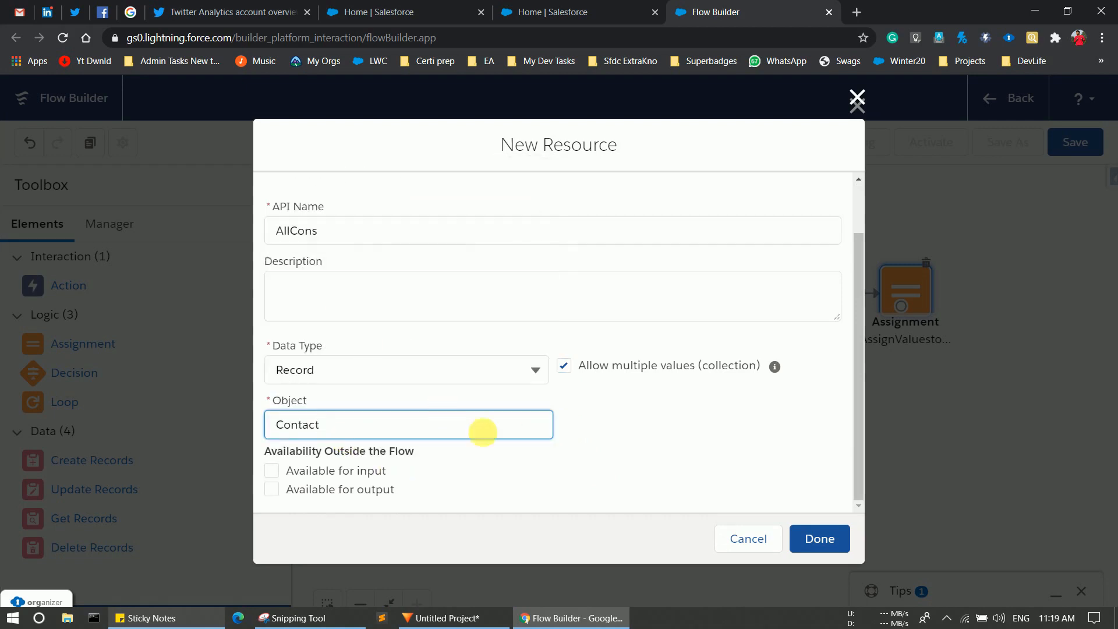
pyautogui.click(831, 537)
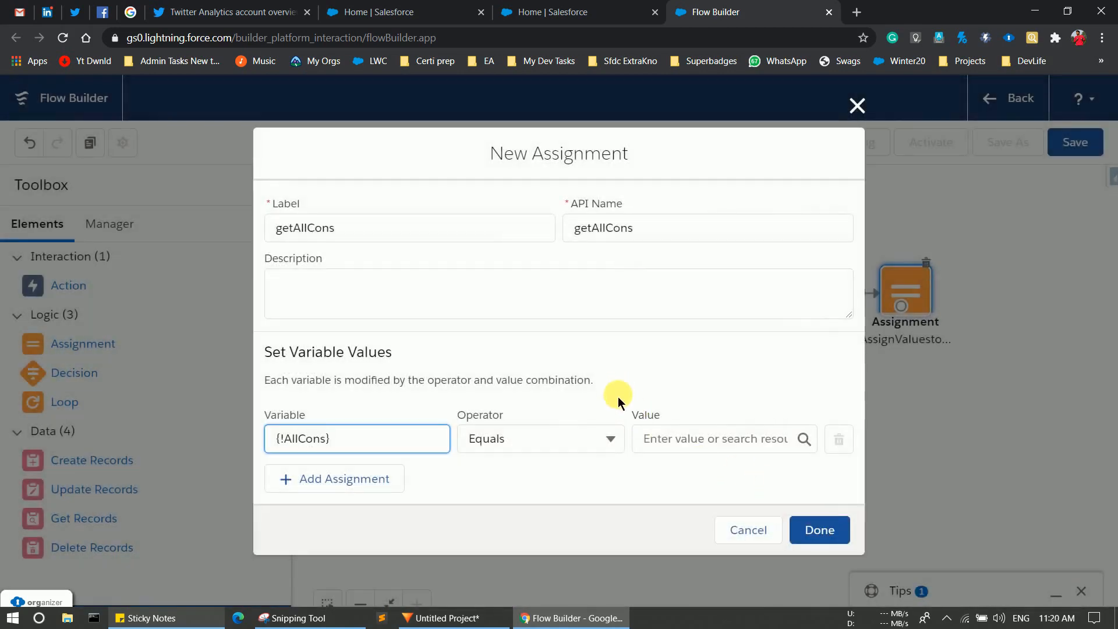
# Step: Set the {!AllCons} assignment to the Add operator with the loop's current item {!con} as the value
pyautogui.click(545, 444)
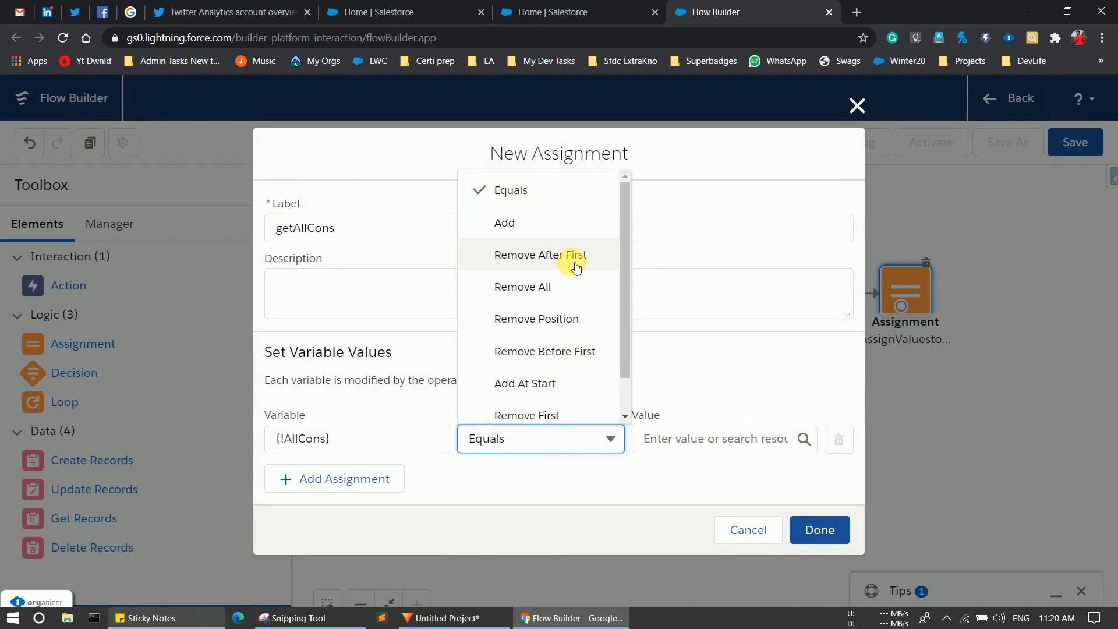
pyautogui.click(542, 225)
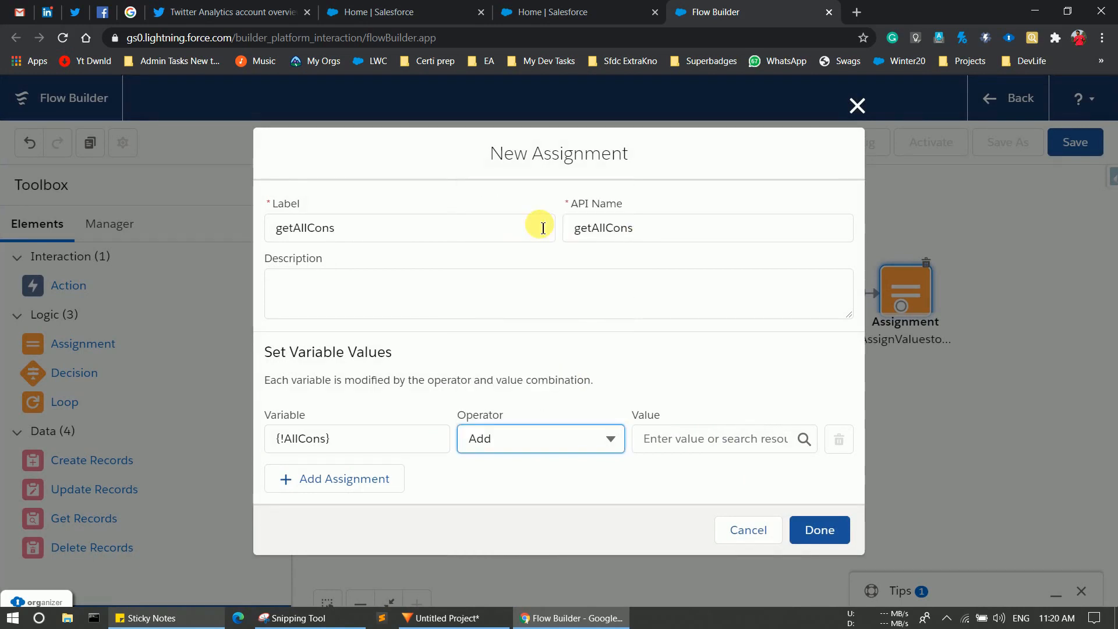
pyautogui.click(671, 453)
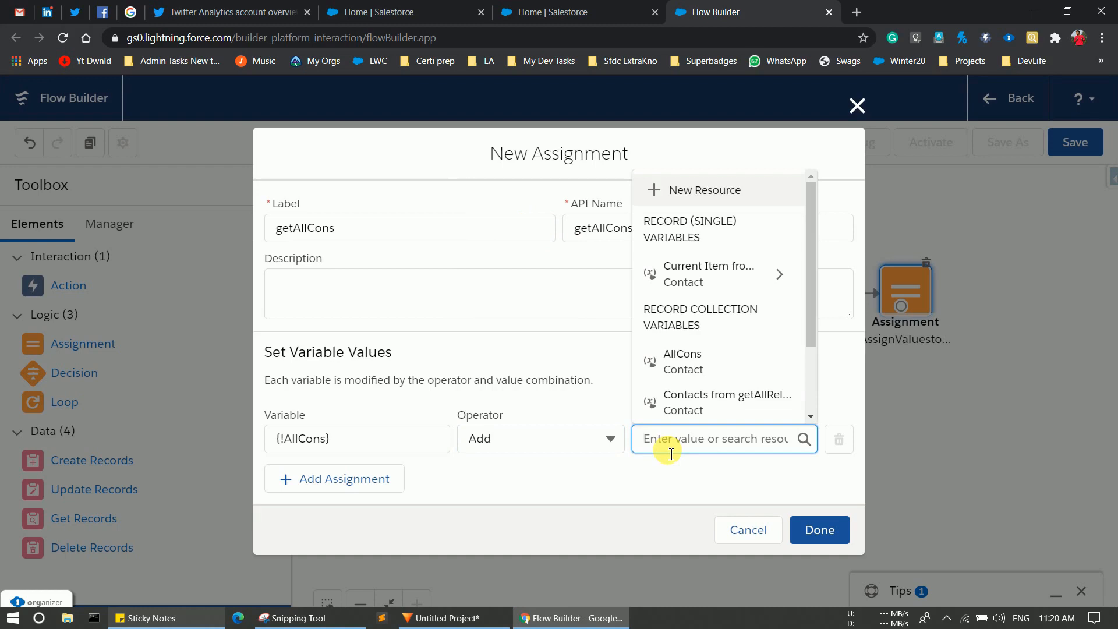
pyautogui.write('con')
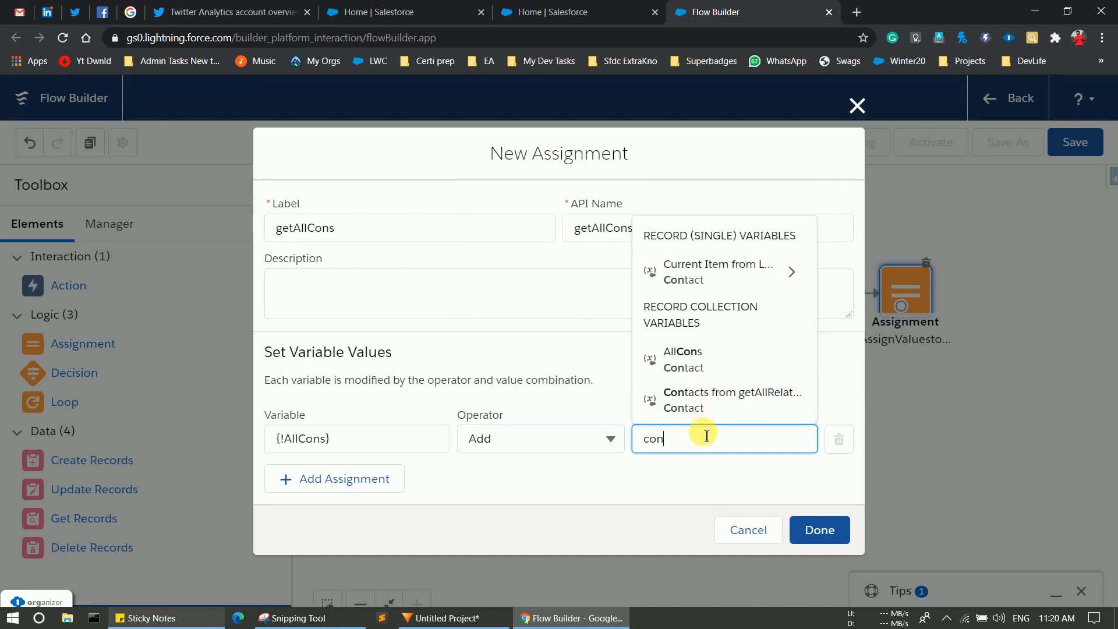
pyautogui.click(741, 259)
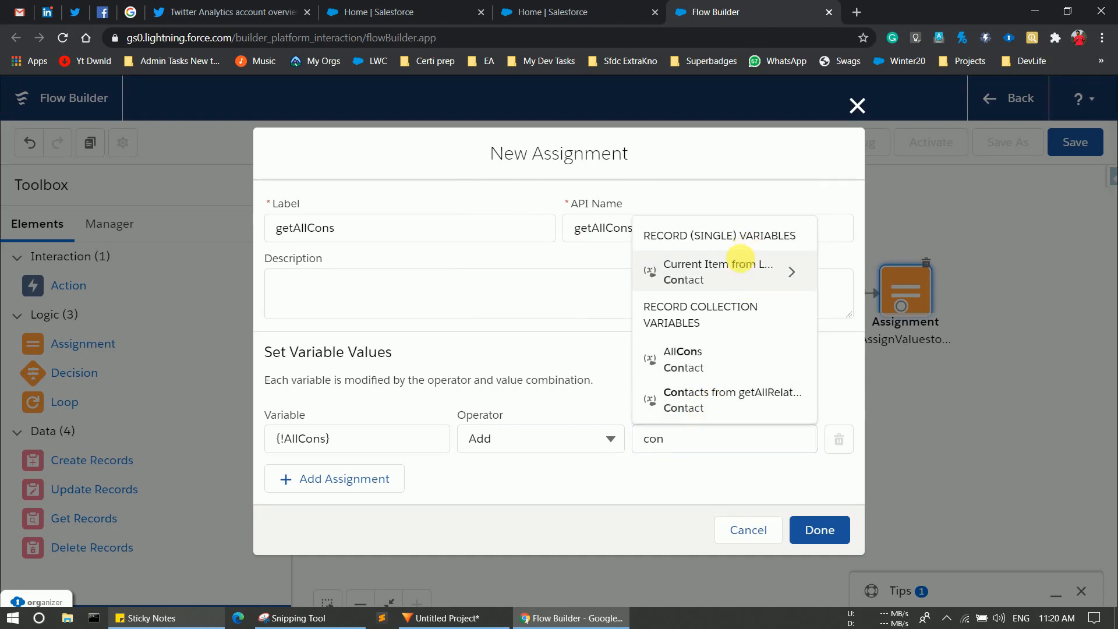
pyautogui.press('BackSpace')
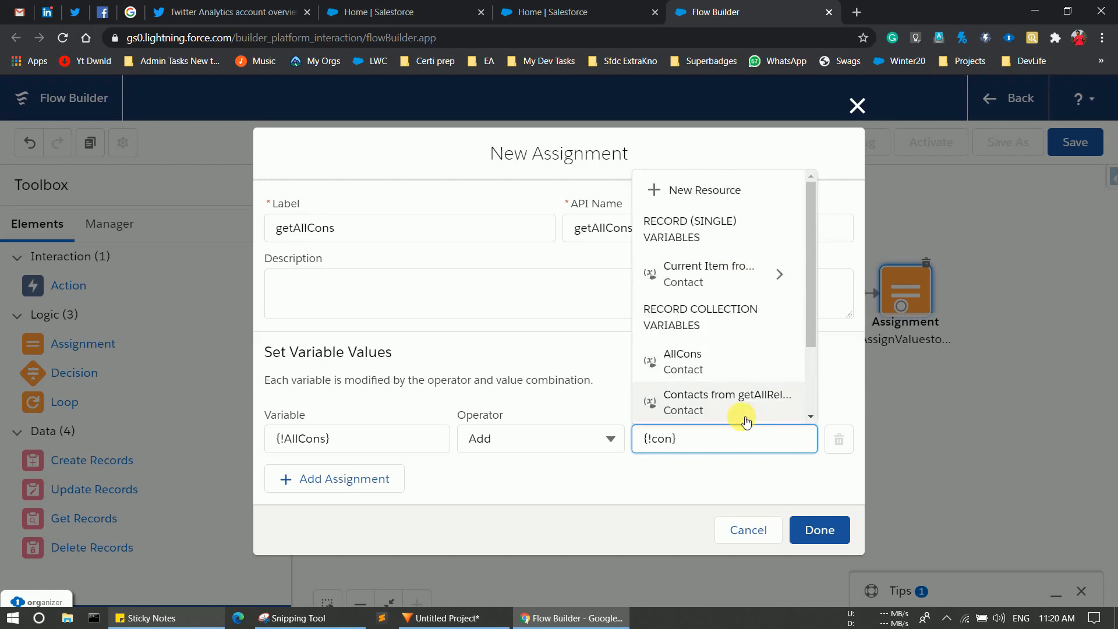
pyautogui.click(499, 481)
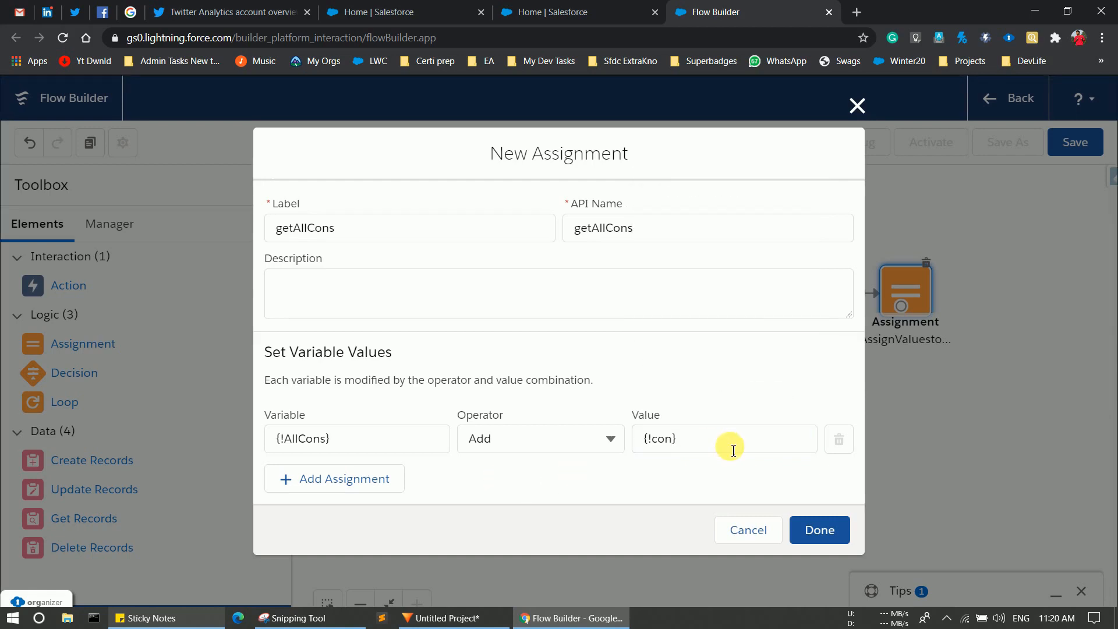
# Step: Finish the getAllCons assignment, connect the first Assignment to it and it back to the Loop, and reposition it below them
pyautogui.click(826, 528)
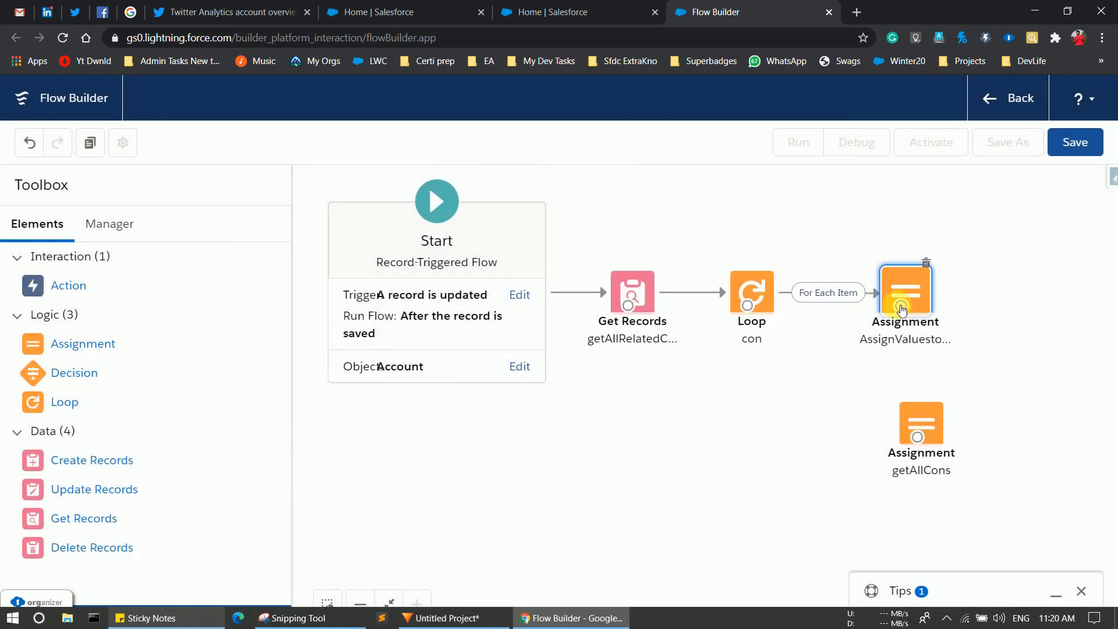
pyautogui.moveTo(901, 306); pyautogui.dragTo(737, 318)
pyautogui.moveTo(811, 406); pyautogui.dragTo(753, 311)
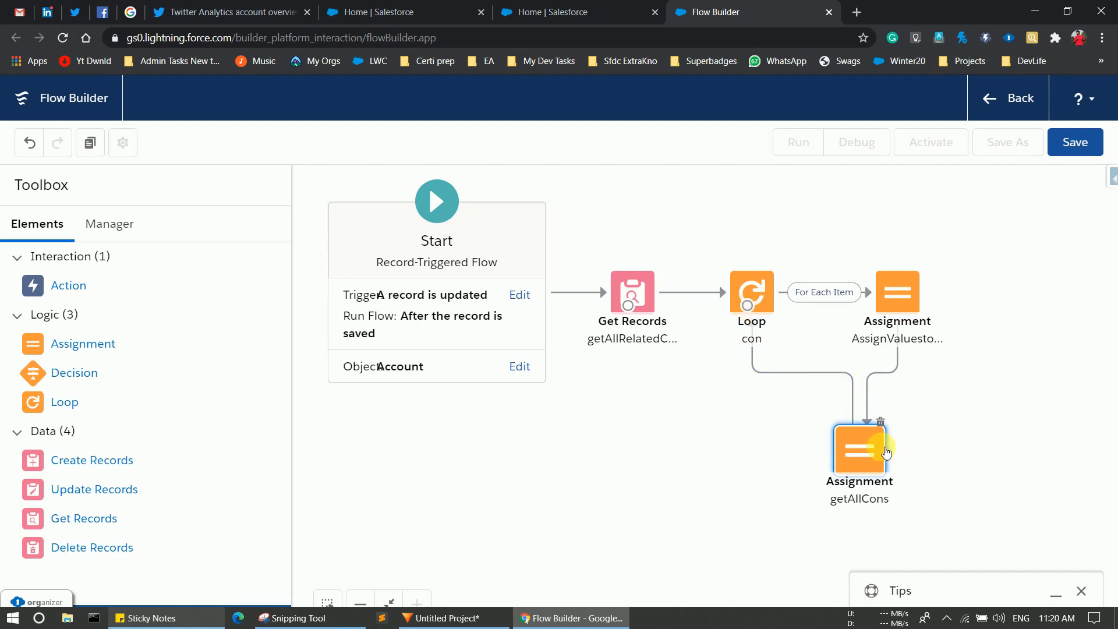
pyautogui.moveTo(882, 446); pyautogui.dragTo(857, 450)
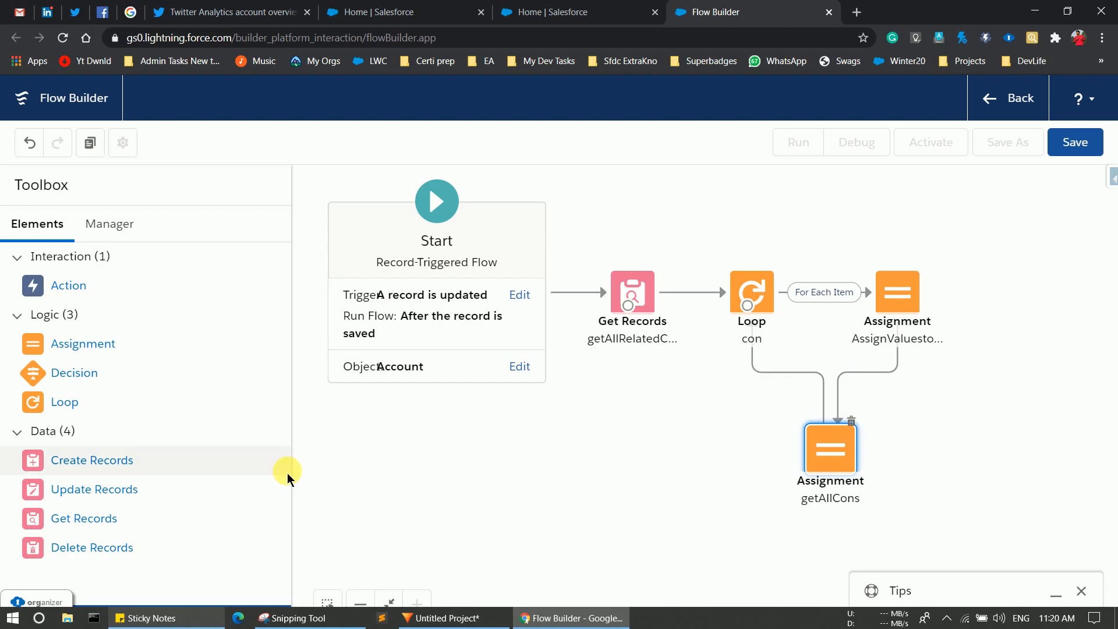
# Step: Add an Update Records element beside the getAllCons assignment with the label and API name updateRelatedCons
pyautogui.moveTo(99, 497); pyautogui.dragTo(657, 425)
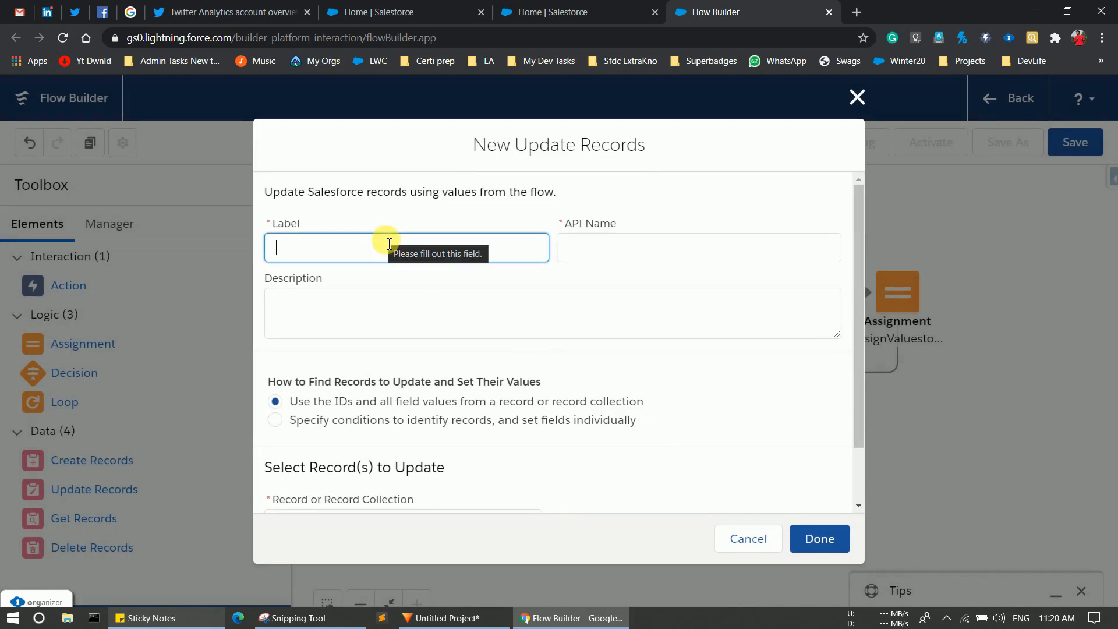
pyautogui.rightClick(390, 244)
pyautogui.click(390, 243)
pyautogui.write('updateRelatedCons')
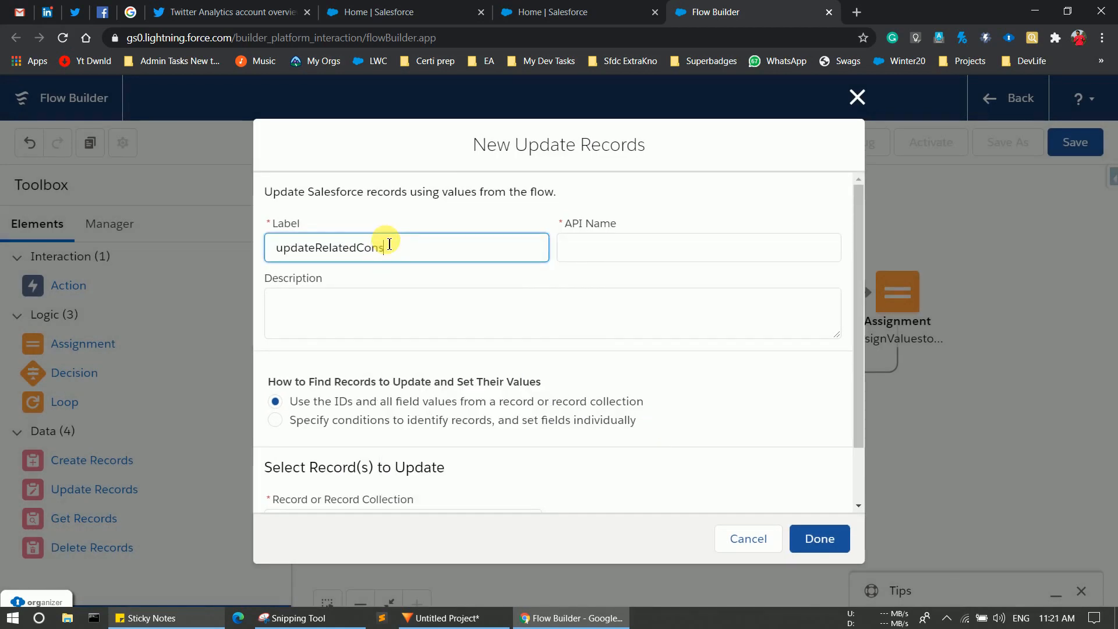
pyautogui.click(589, 253)
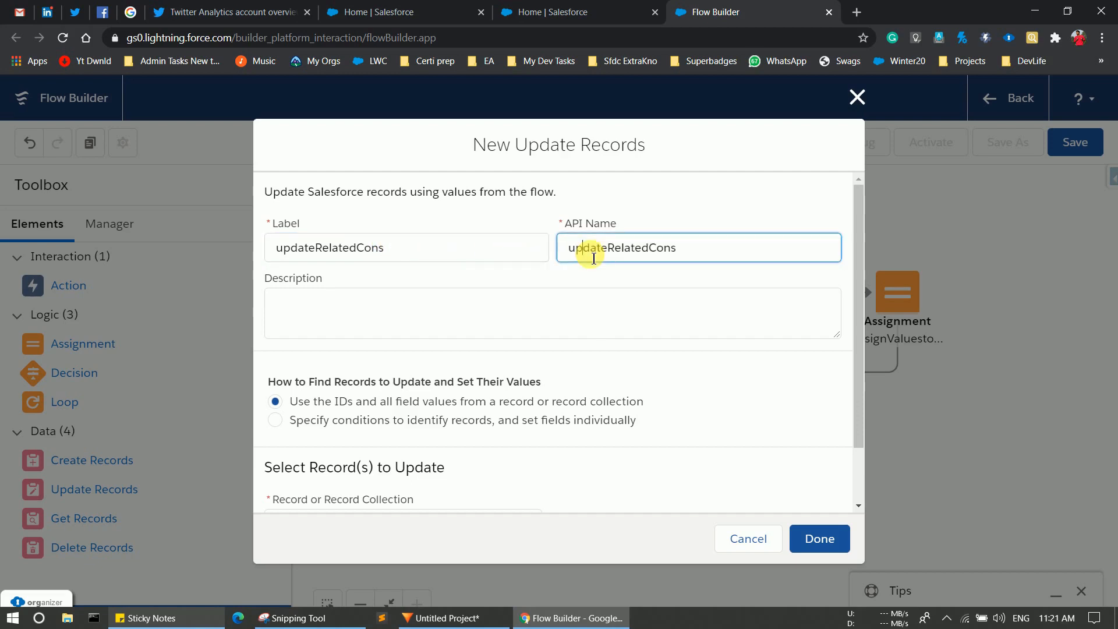
# Step: Set {!AllCons} as the record collection to update and connect the Loop's After Last Item path to the finished Update Records element
pyautogui.scroll(-1, 351, 438)
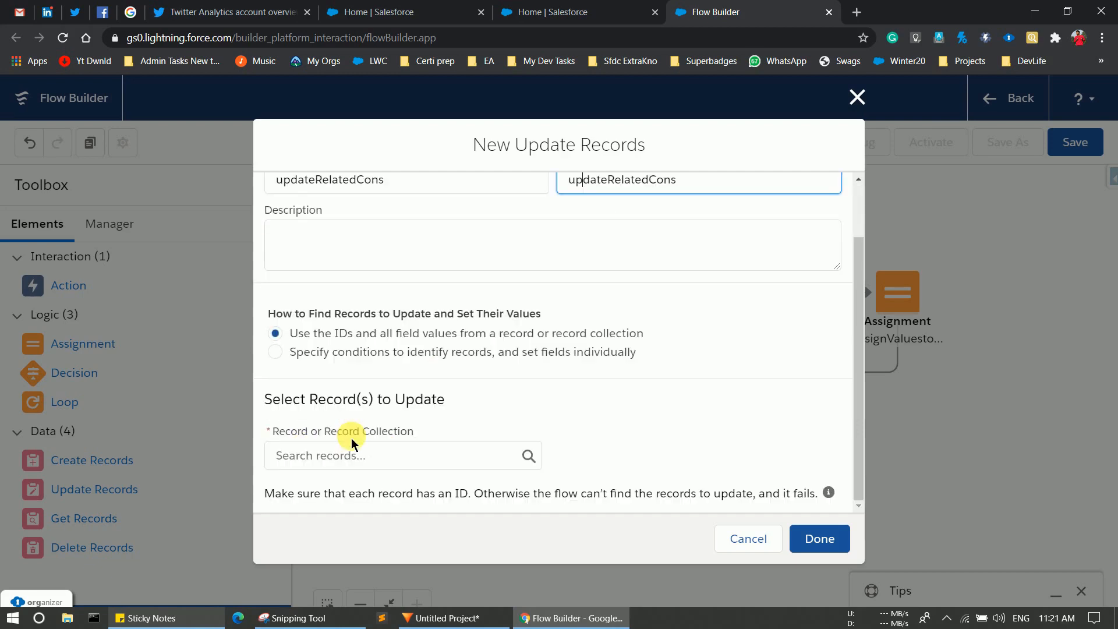
pyautogui.click(318, 457)
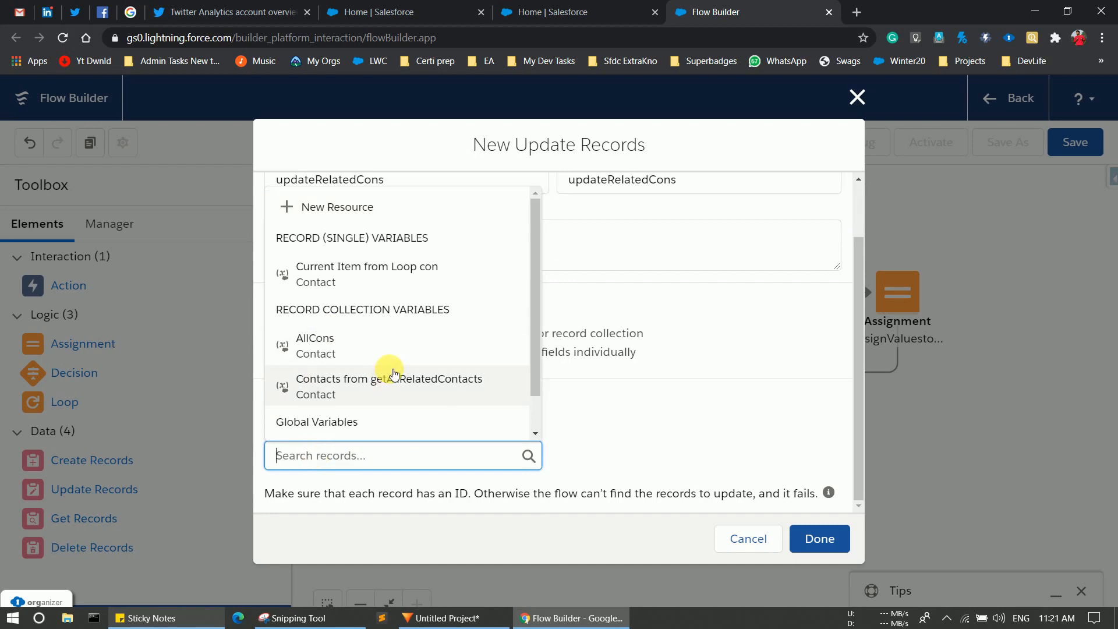
pyautogui.write('all')
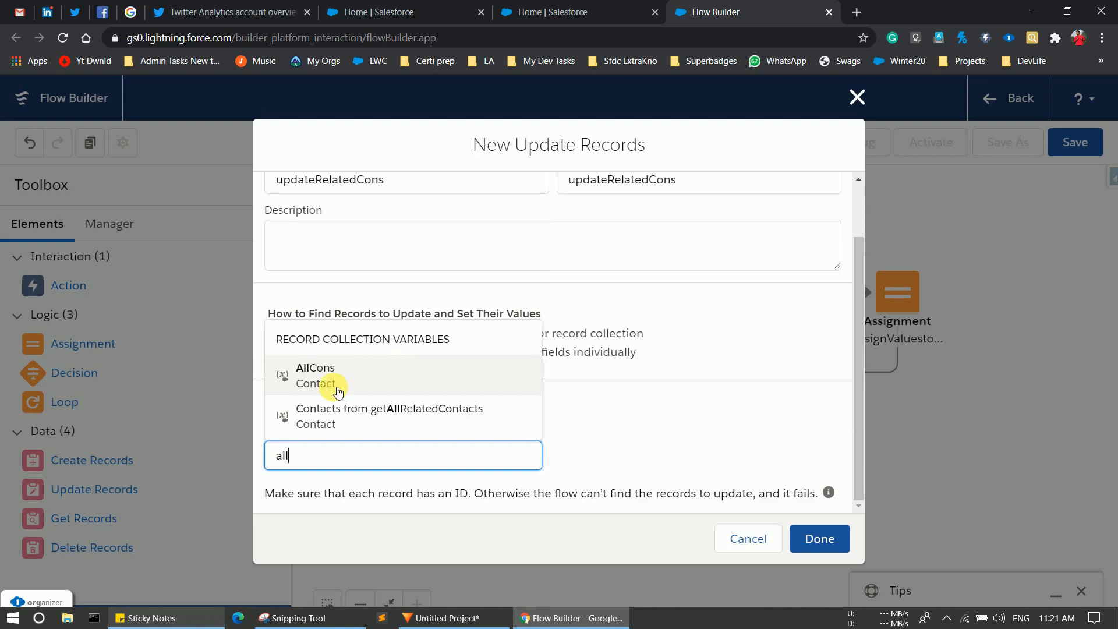
pyautogui.click(337, 391)
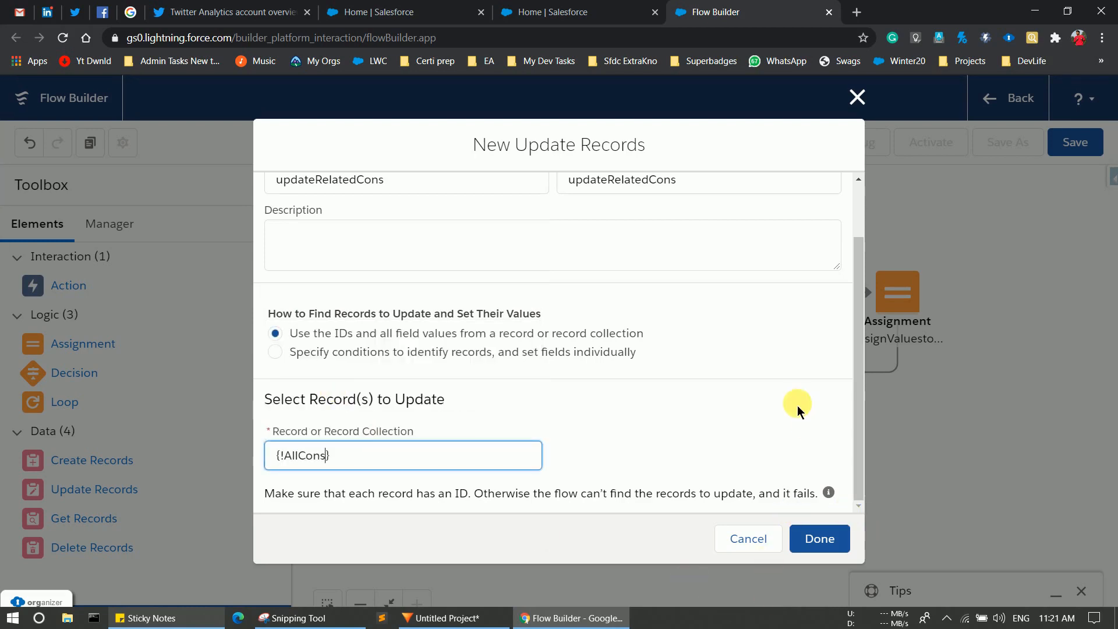
pyautogui.click(817, 544)
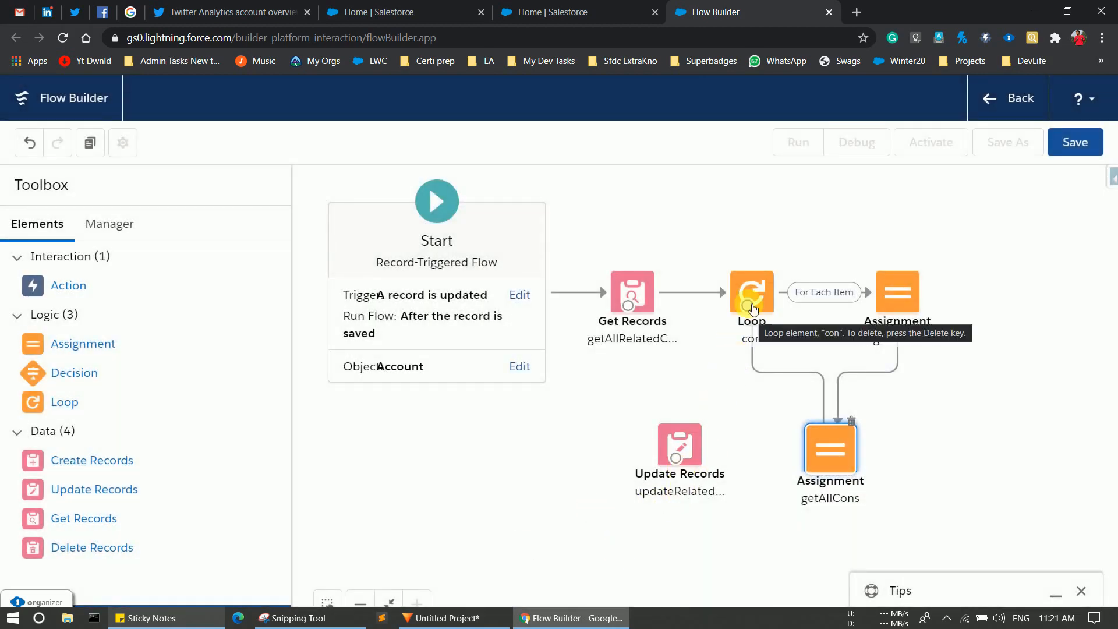
pyautogui.moveTo(747, 305); pyautogui.dragTo(682, 459)
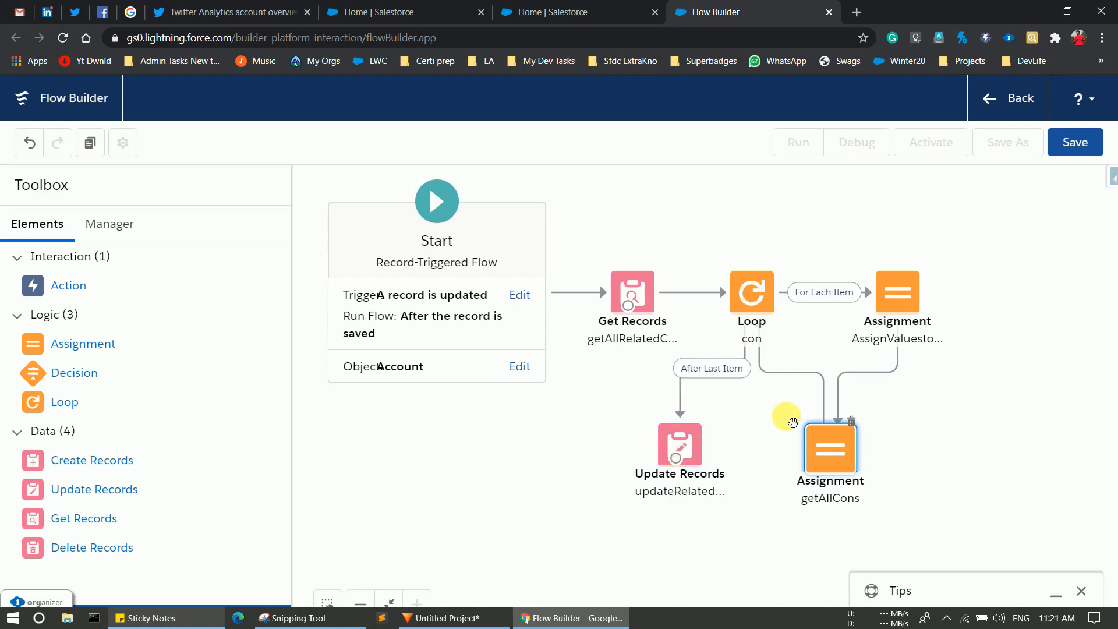
pyautogui.click(793, 422)
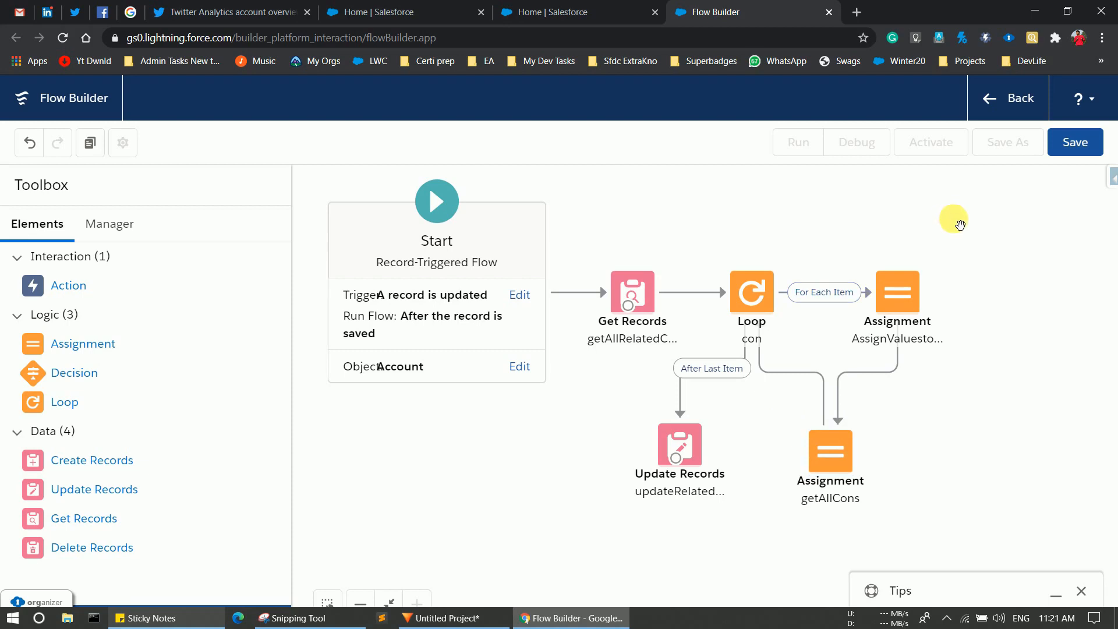
# Step: Save the flow with the label and API name ChangeLastNametoAccountName and activate it
pyautogui.click(1080, 149)
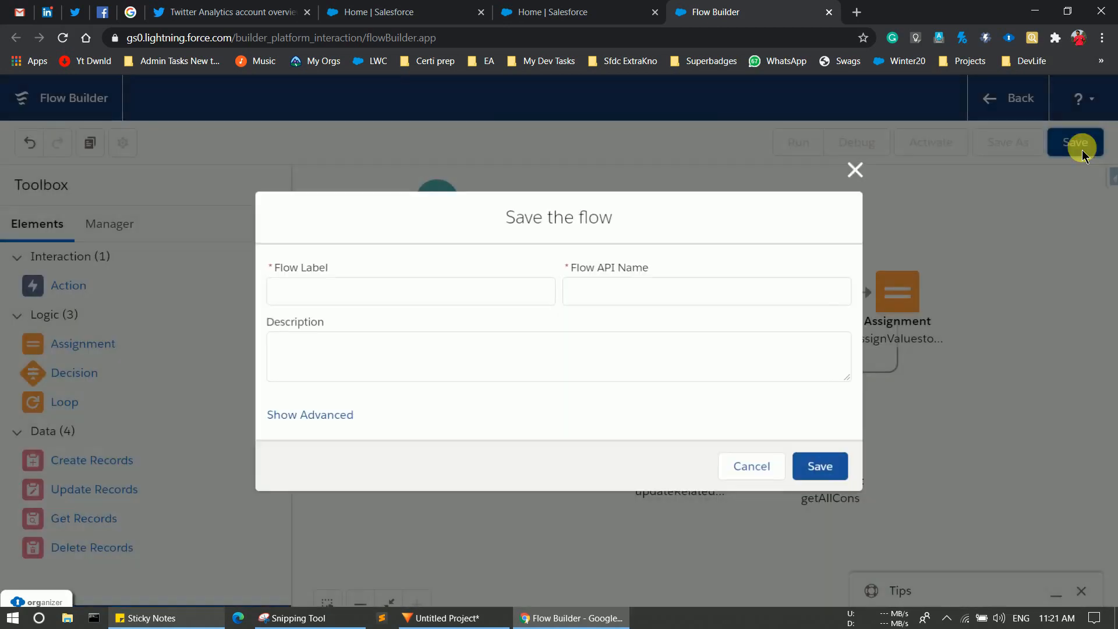
pyautogui.write('ChangeNme')
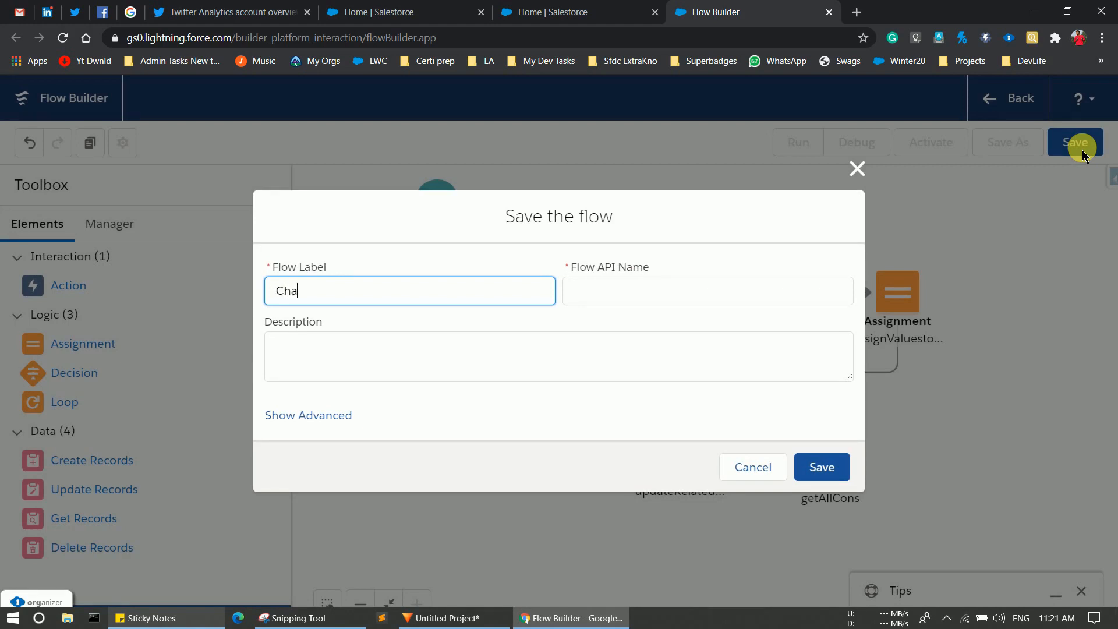
pyautogui.press('BackSpace')
pyautogui.press('BackSpace')
pyautogui.write('LastNameto')
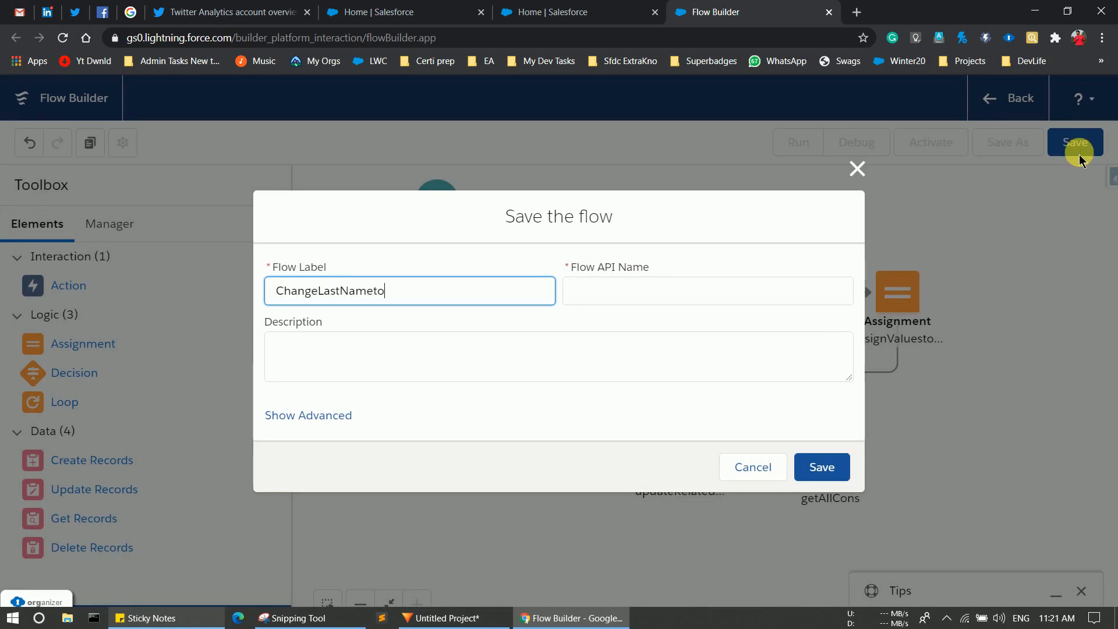
pyautogui.write('AccountName')
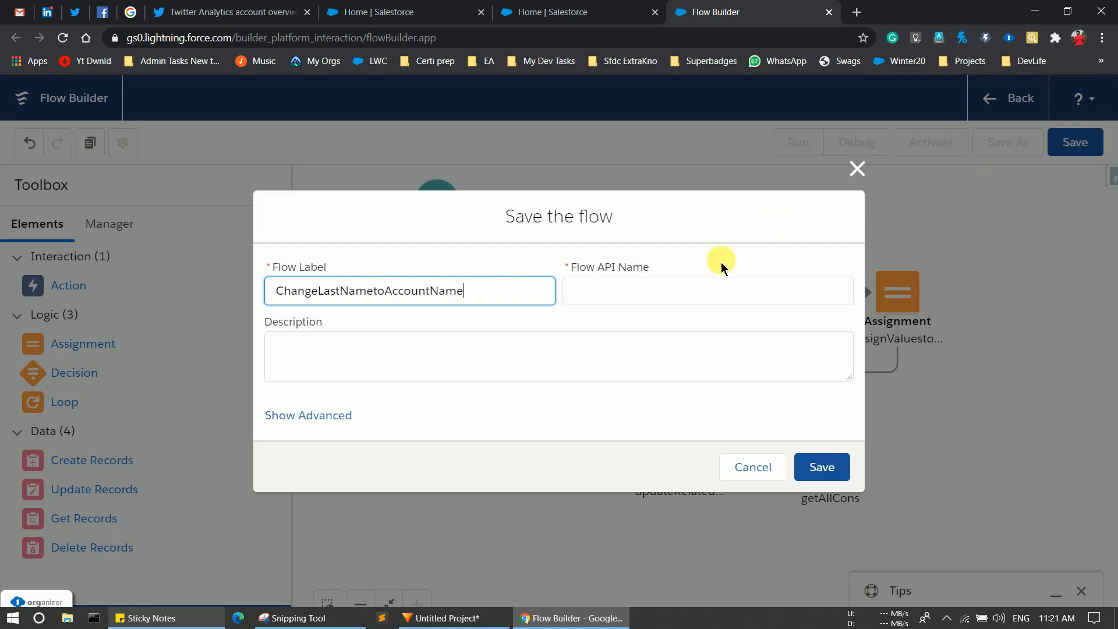
pyautogui.click(709, 289)
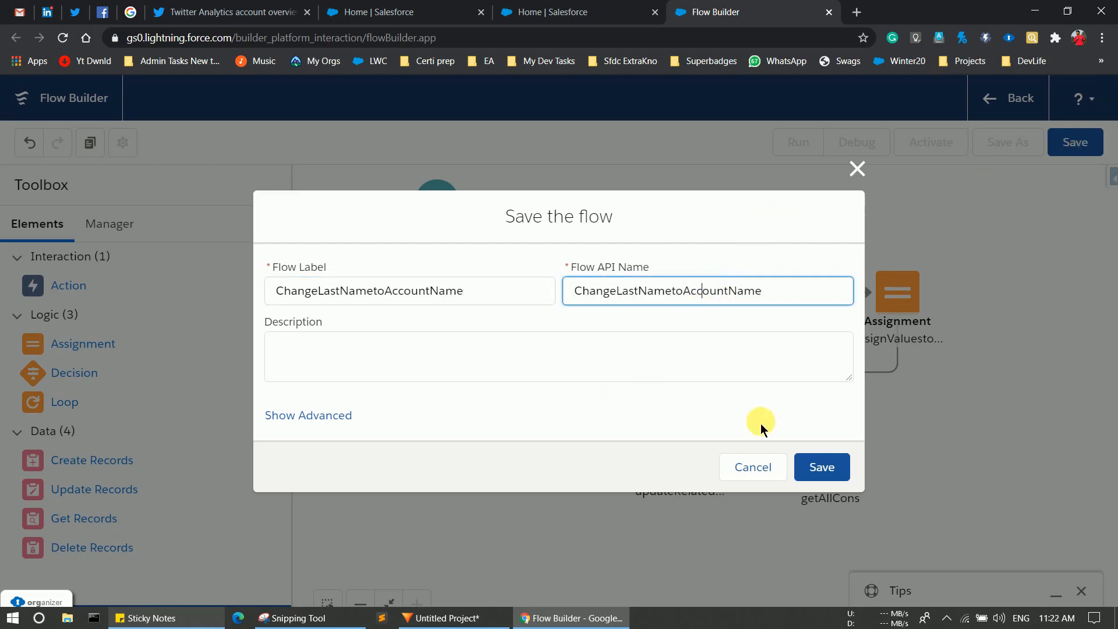
pyautogui.click(826, 466)
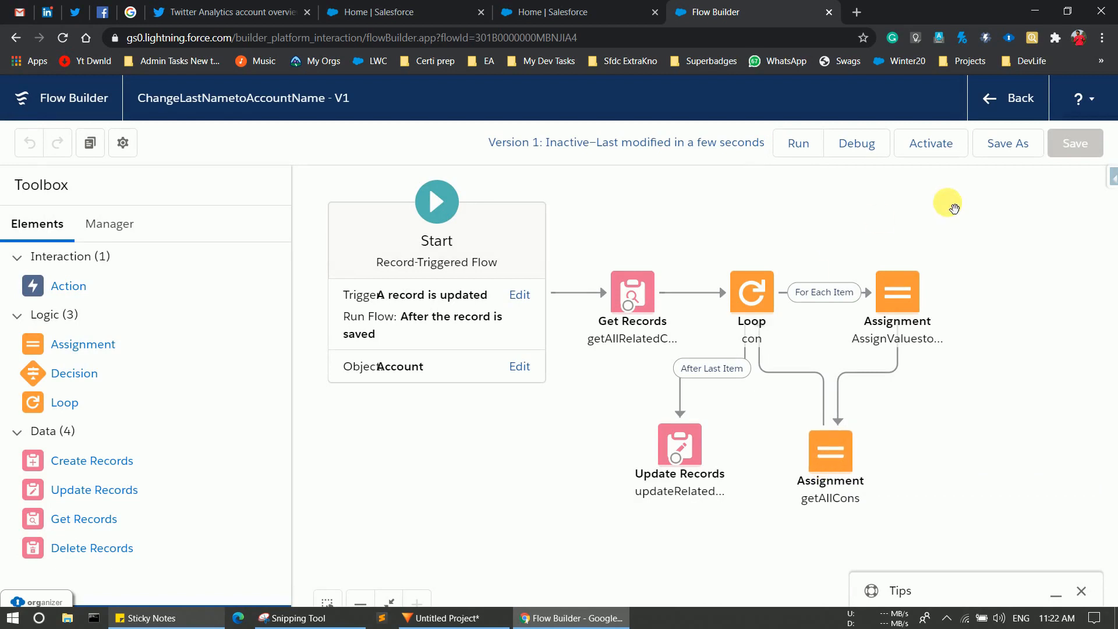
pyautogui.click(934, 145)
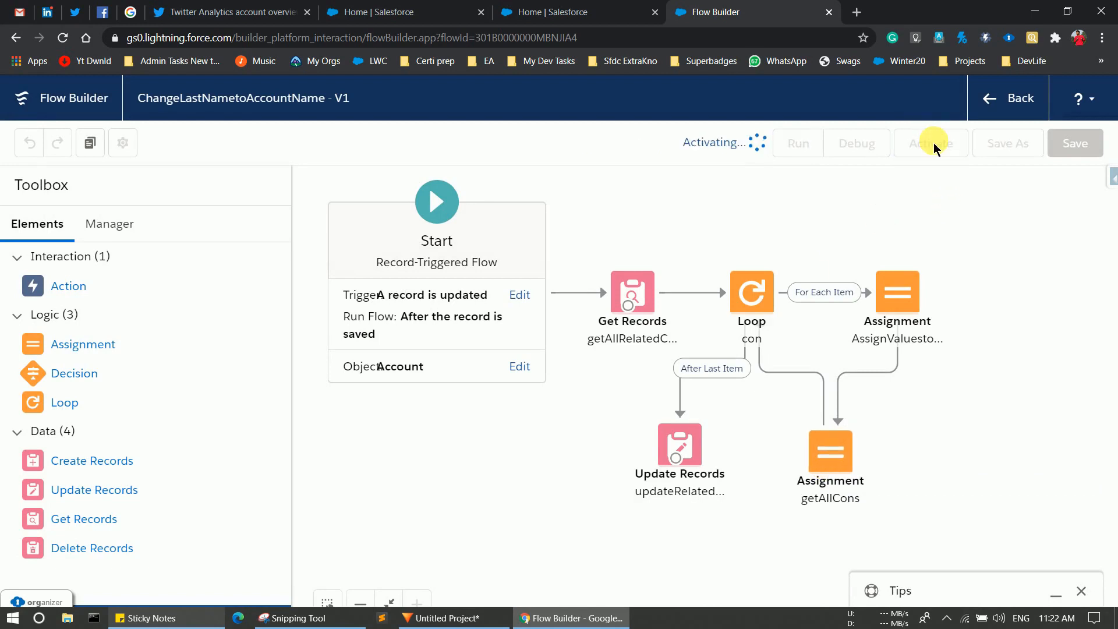
# Step: Switch to the Salesforce Home page, open the Pyramid Construction Inc. account, and examine its related contact's name
pyautogui.click(406, 16)
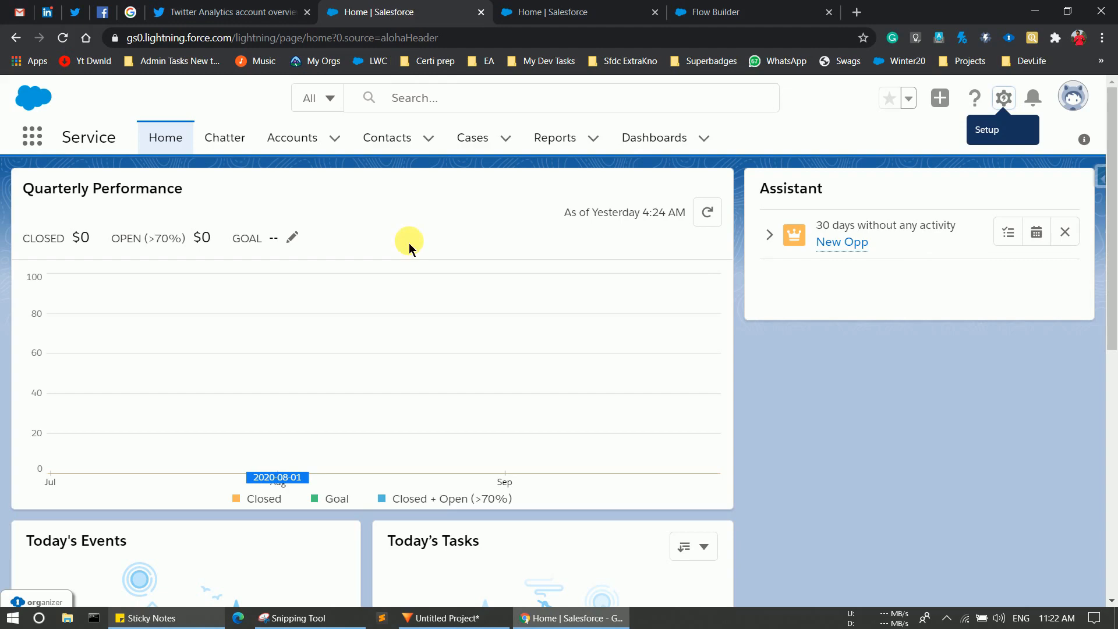
pyautogui.click(292, 138)
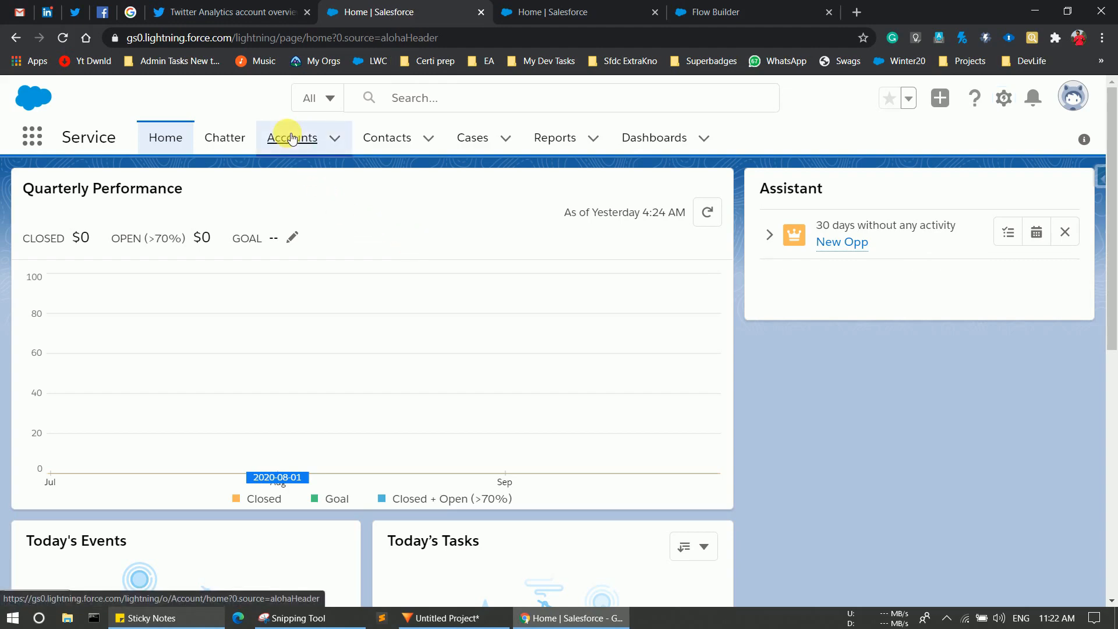
pyautogui.scroll(-2, 175, 462)
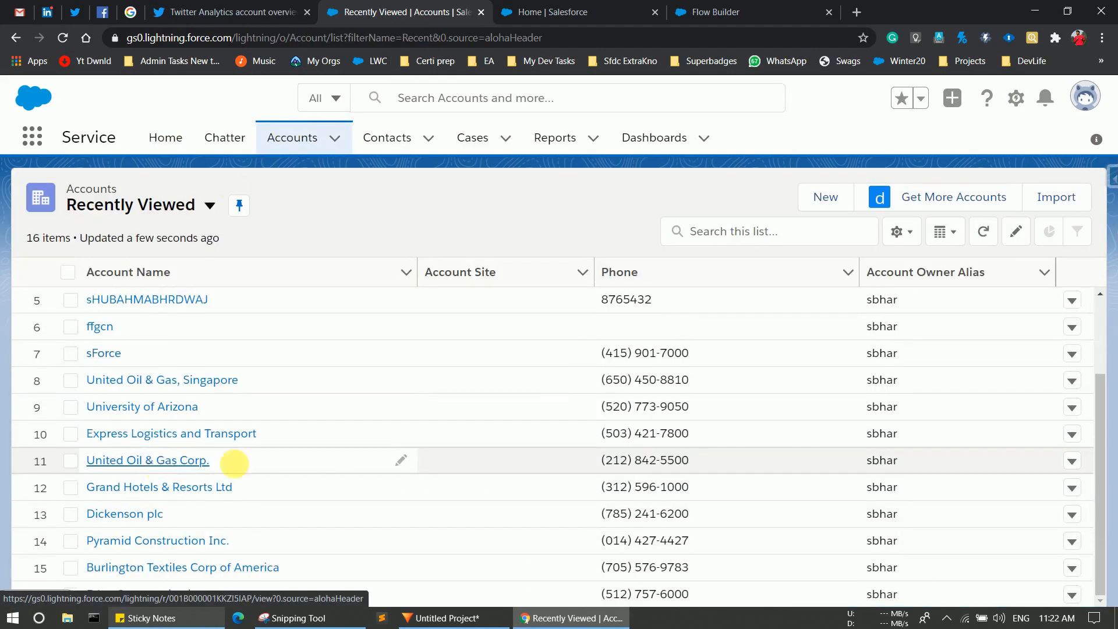
pyautogui.click(142, 541)
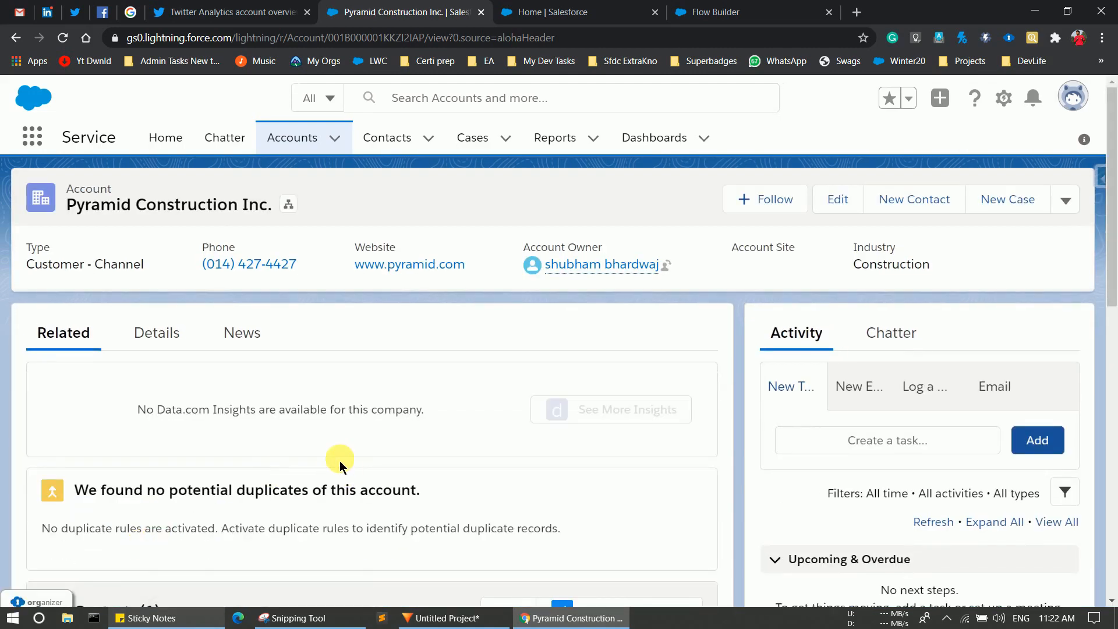
pyautogui.scroll(-3, 340, 460)
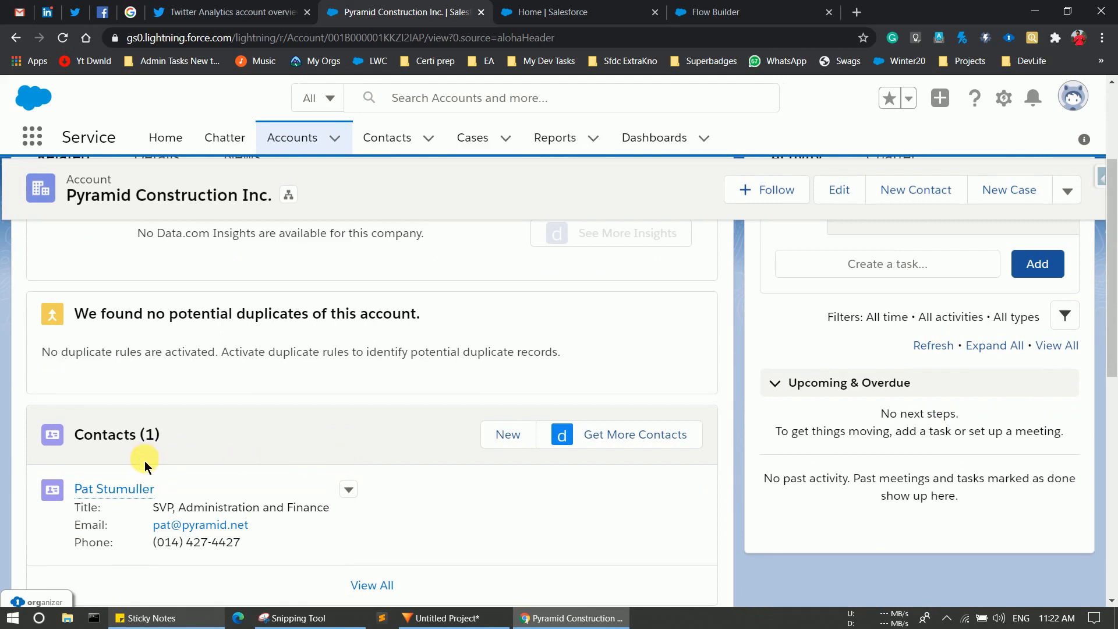
pyautogui.moveTo(91, 498)
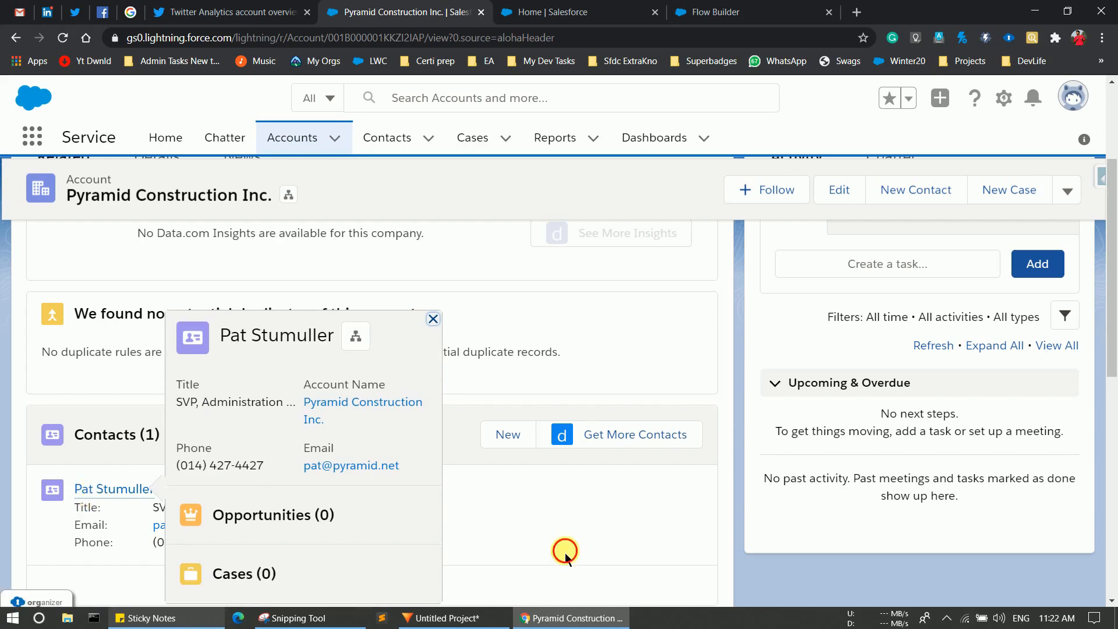
pyautogui.scroll(5, 547, 524)
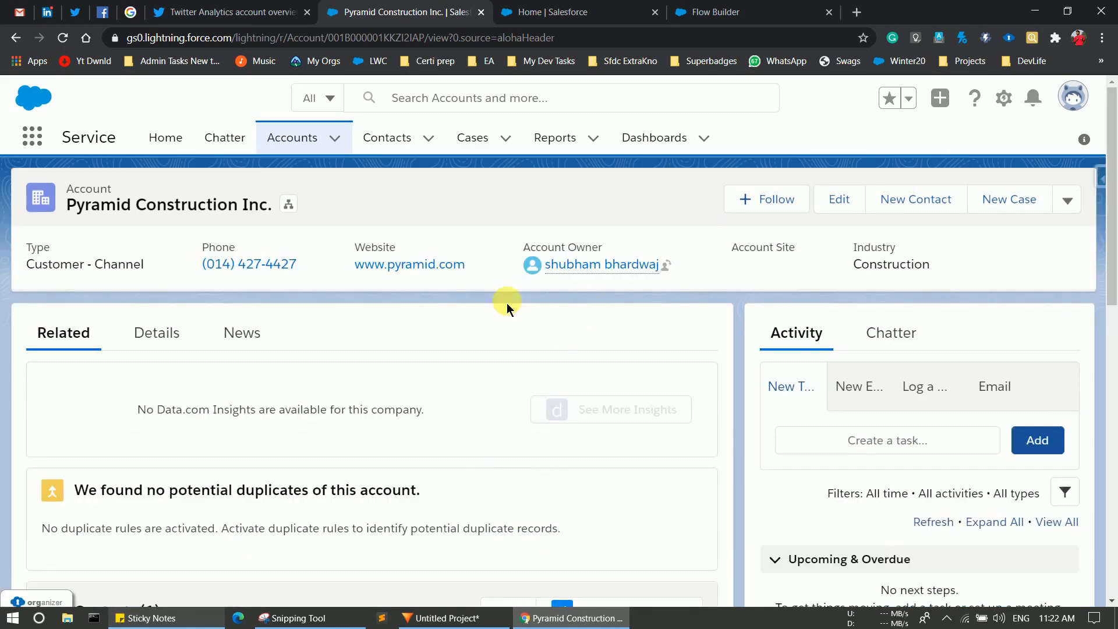
# Step: Set the Pyramid Construction Inc. account's Rating to Hot and save the record
pyautogui.click(176, 340)
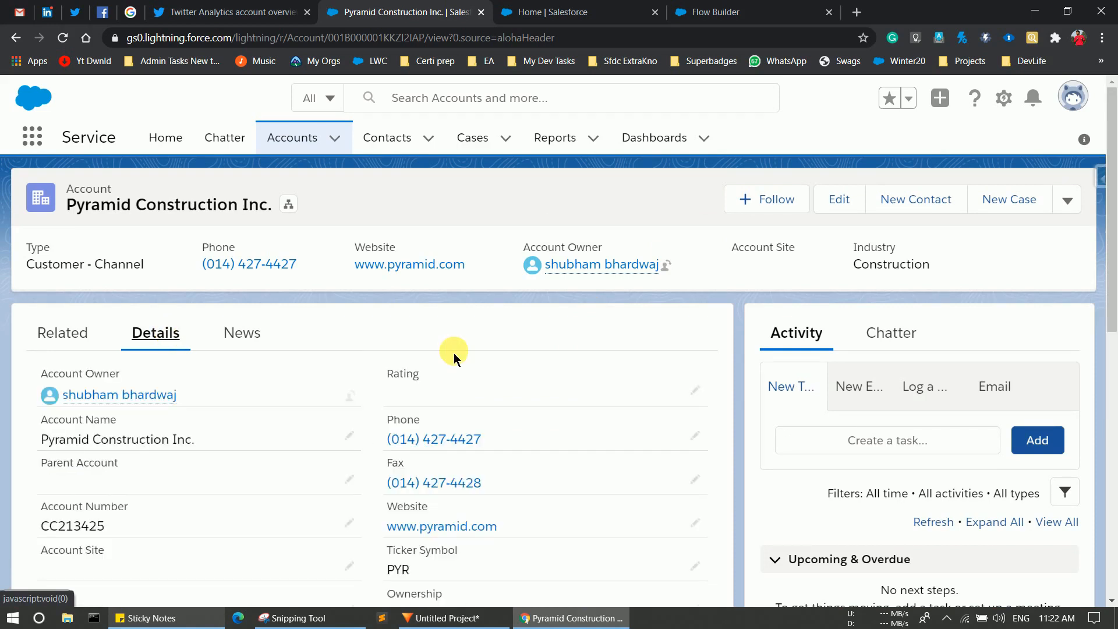
pyautogui.scroll(-1, 454, 354)
pyautogui.click(696, 361)
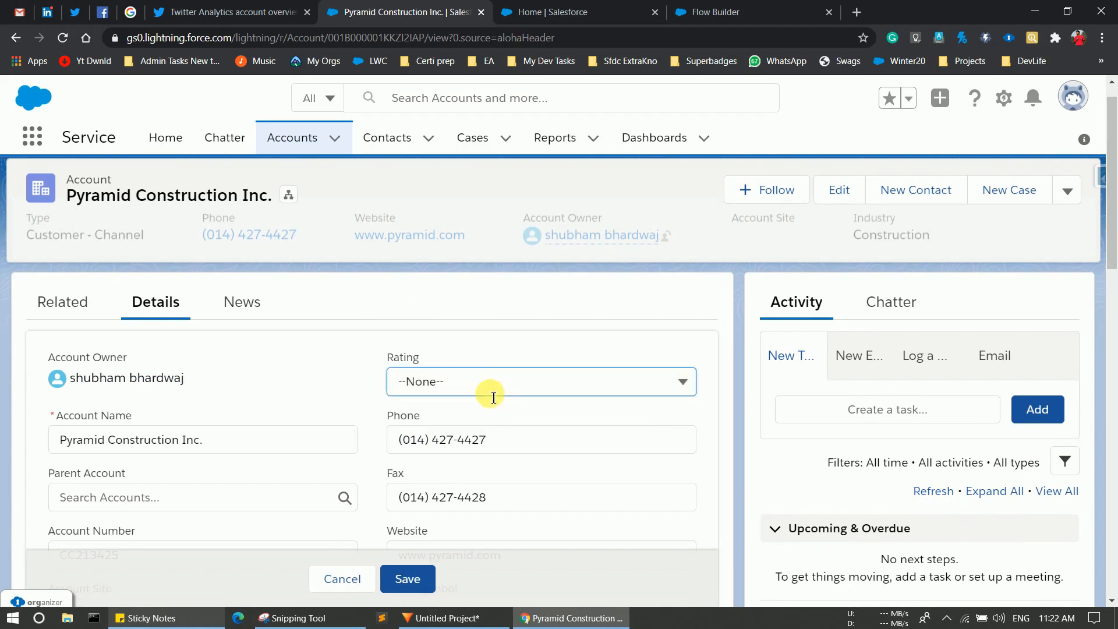
pyautogui.click(492, 386)
pyautogui.click(437, 447)
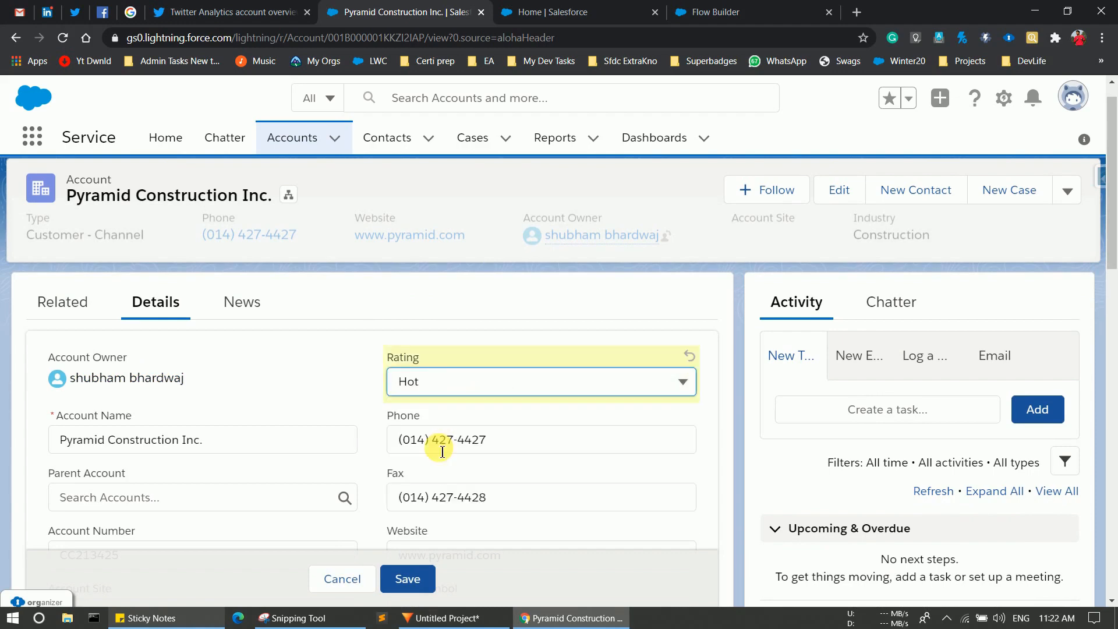
pyautogui.click(408, 579)
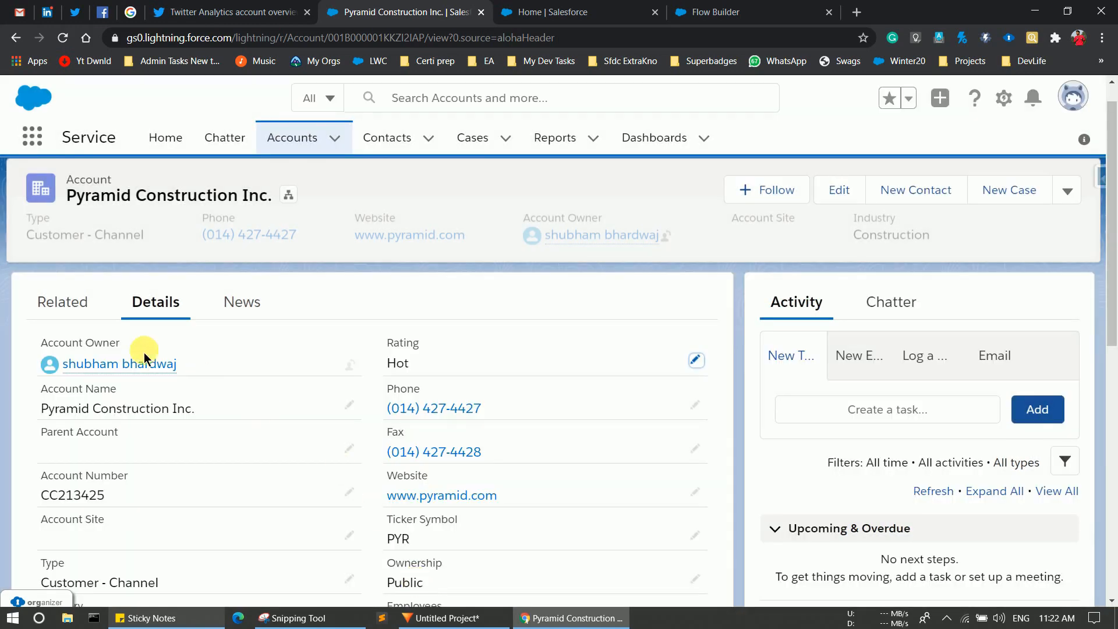
# Step: Check the last name of the contact related to the Pyramid Construction Inc. account
pyautogui.click(58, 300)
pyautogui.scroll(-5, 175, 373)
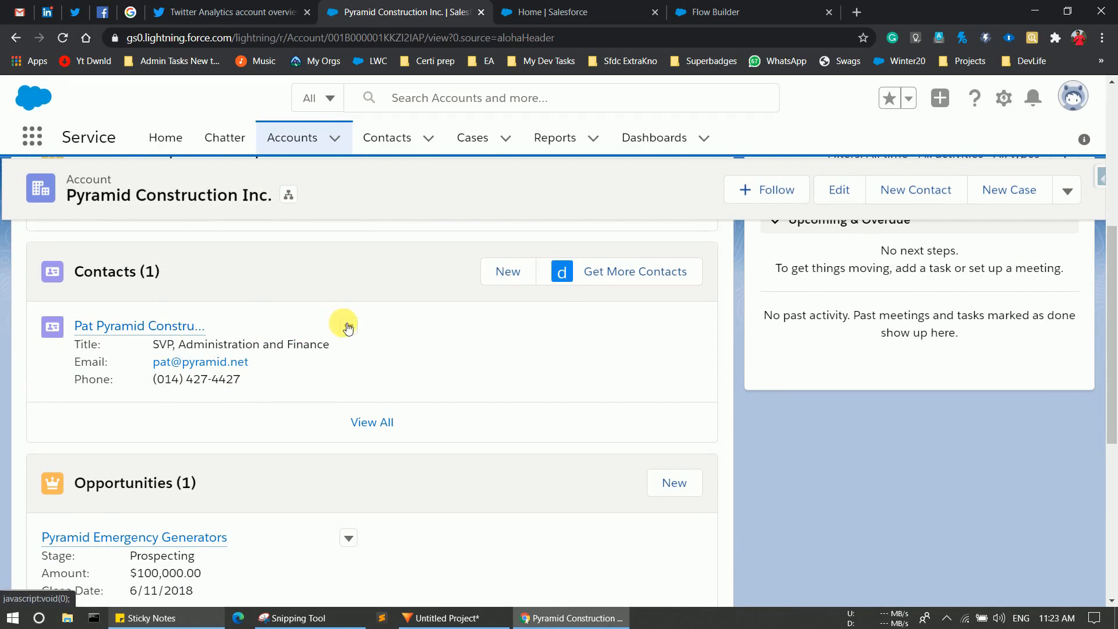
pyautogui.moveTo(152, 331)
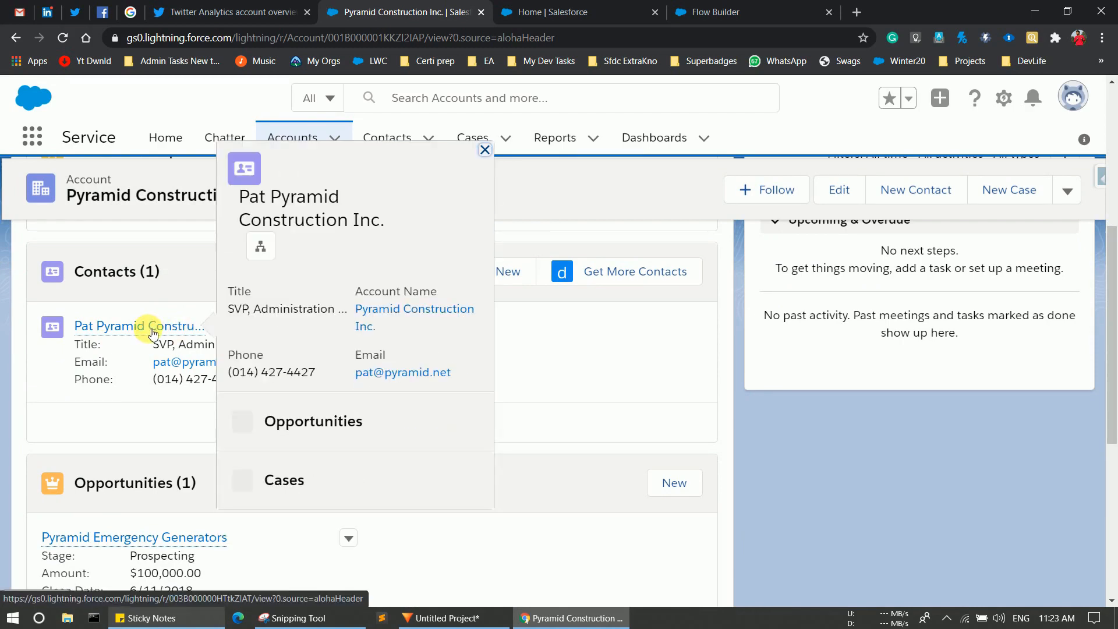